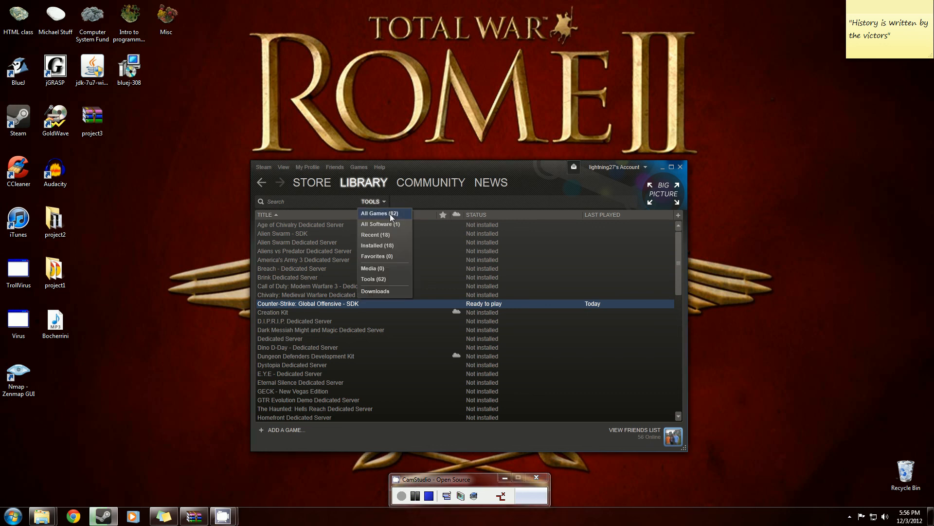
Step: Show all games in the library and look up the Counter-Strike: Global Offensive entry
click(390, 214)
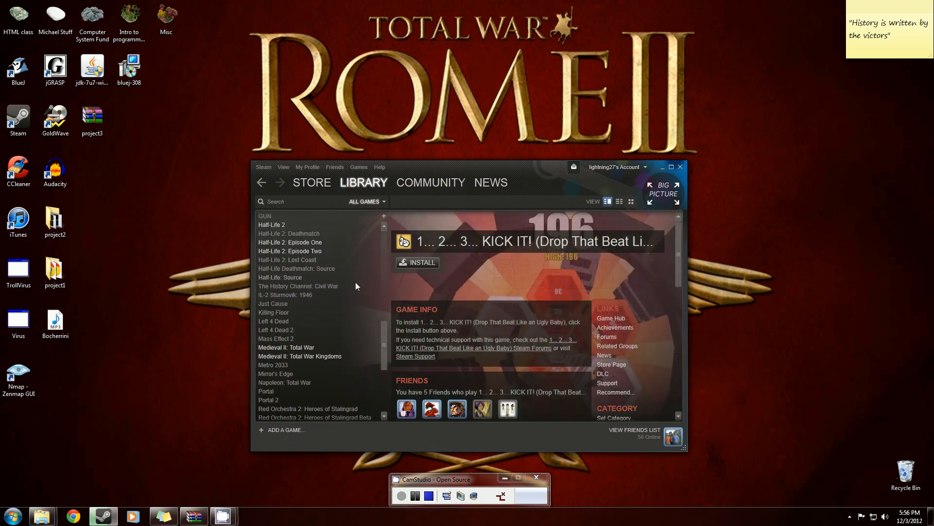
scroll(350, 282, up, 10)
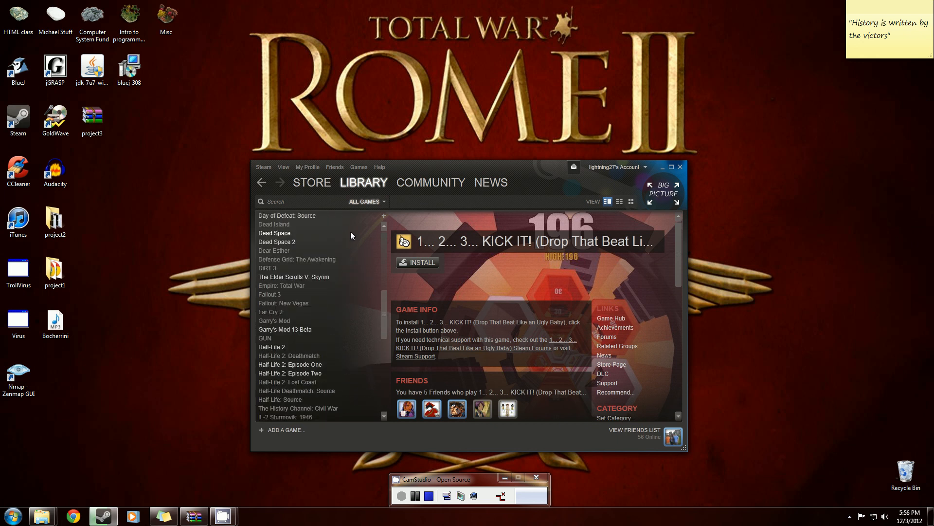
scroll(361, 235, up, 5)
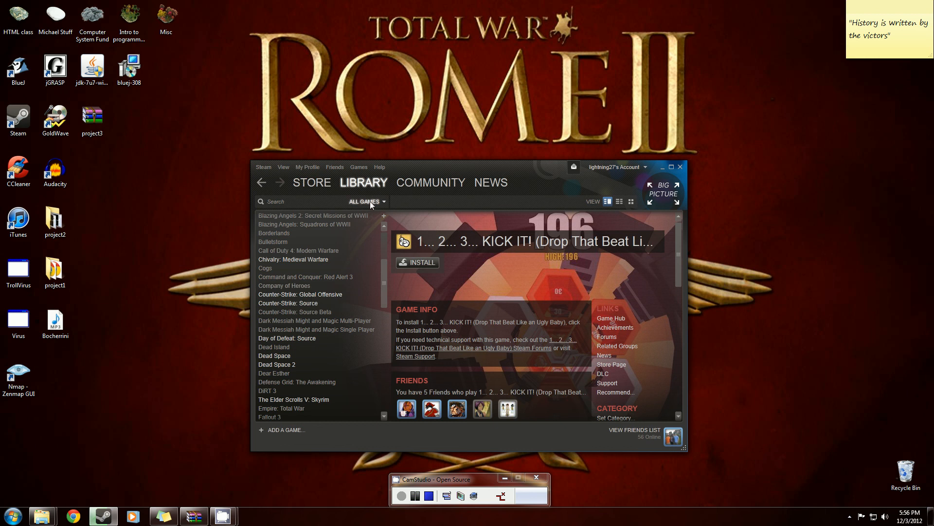
click(298, 295)
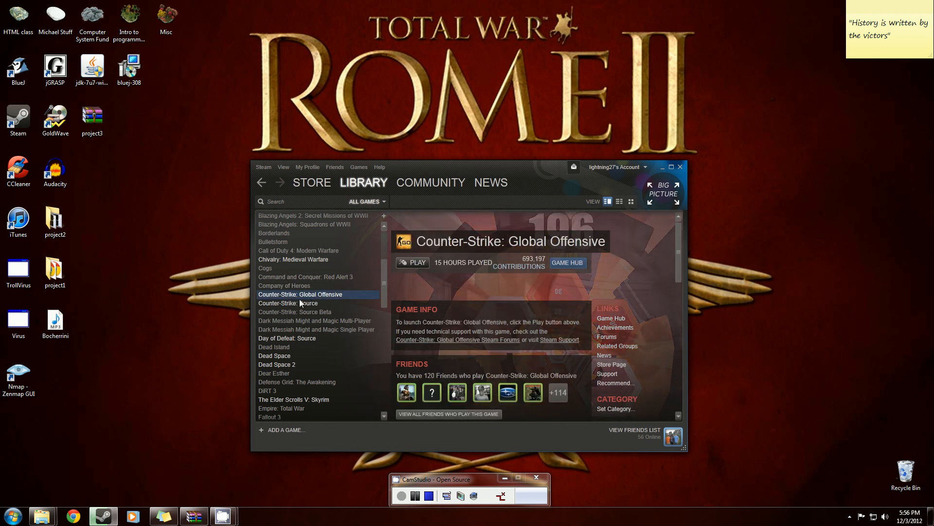
click(300, 304)
click(302, 288)
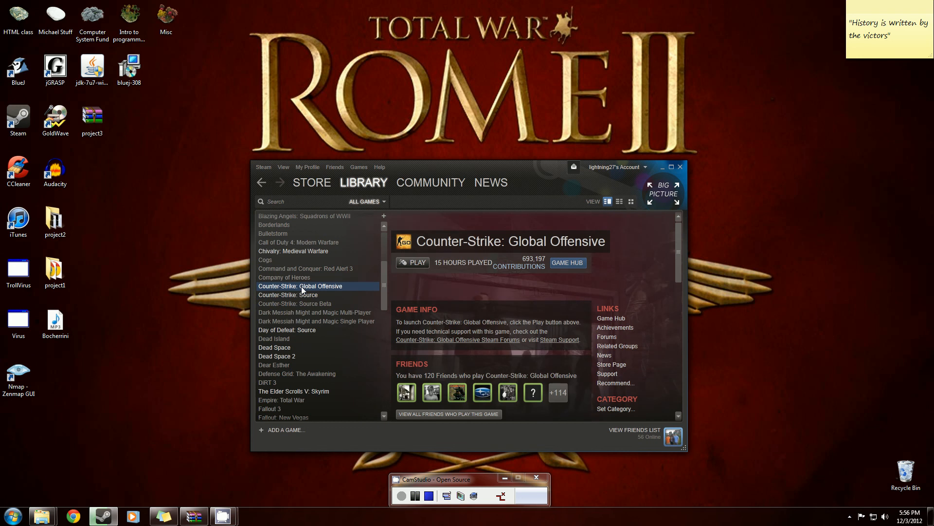
Step: Launch Counter-Strike: Global Offensive - SDK from the library's tools and start the Hammer World Editor
click(364, 201)
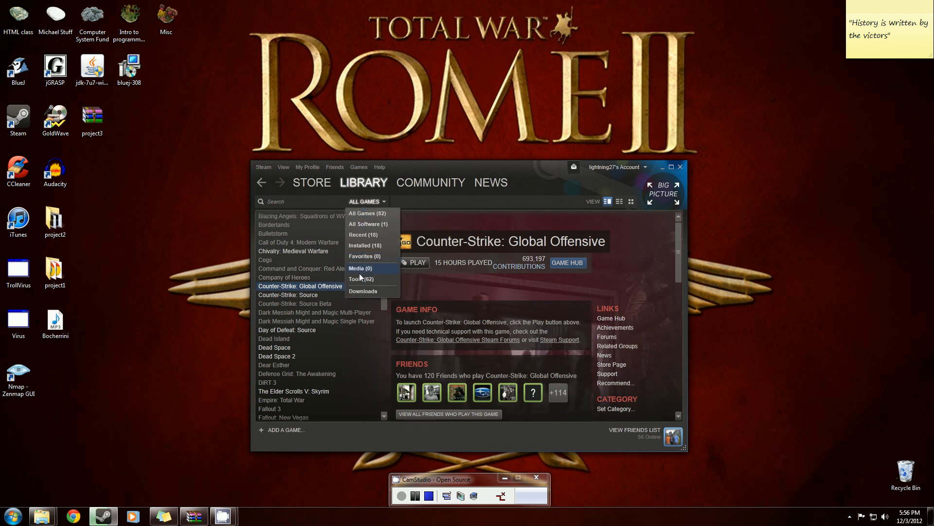
click(361, 277)
click(317, 305)
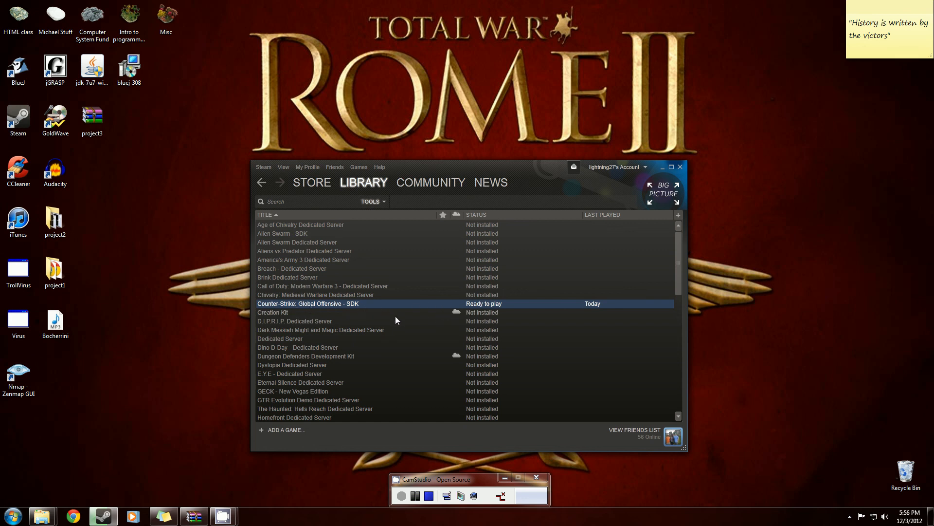
double_click(325, 307)
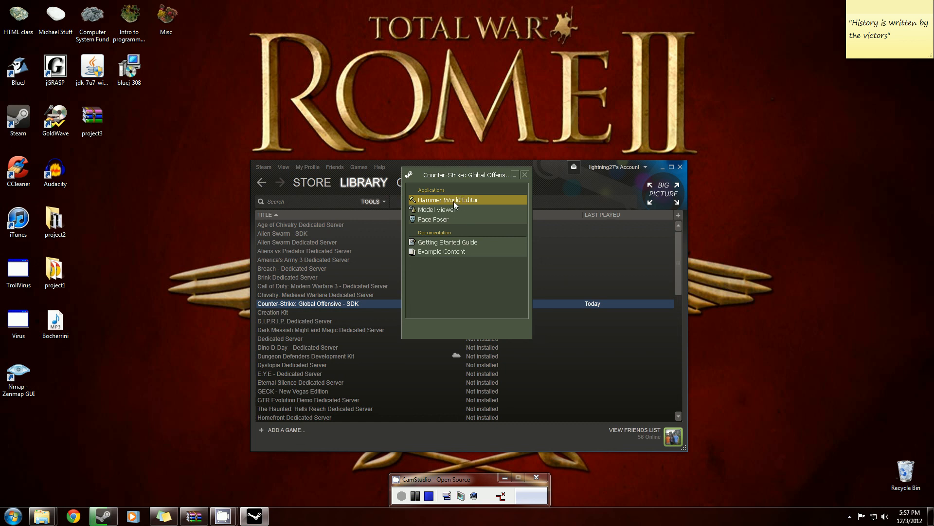
double_click(471, 201)
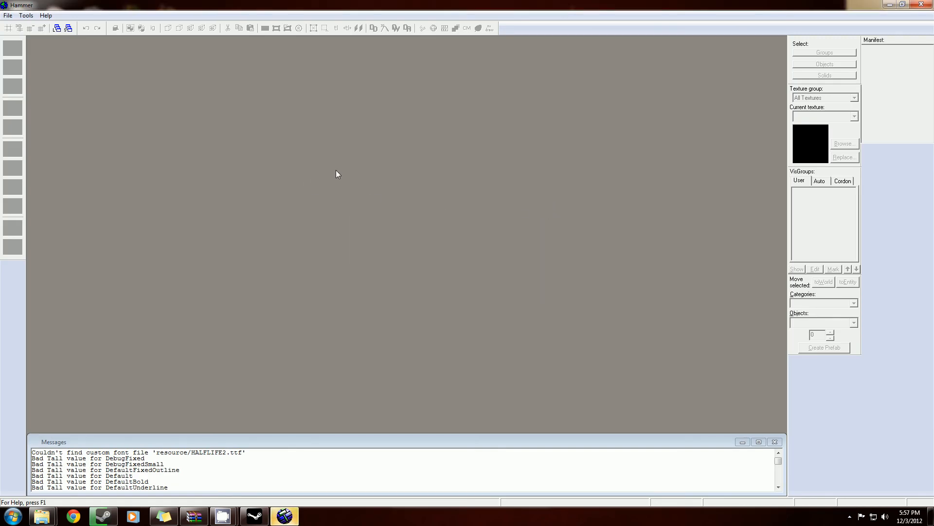
Step: Create a new, empty map in Hammer
click(7, 15)
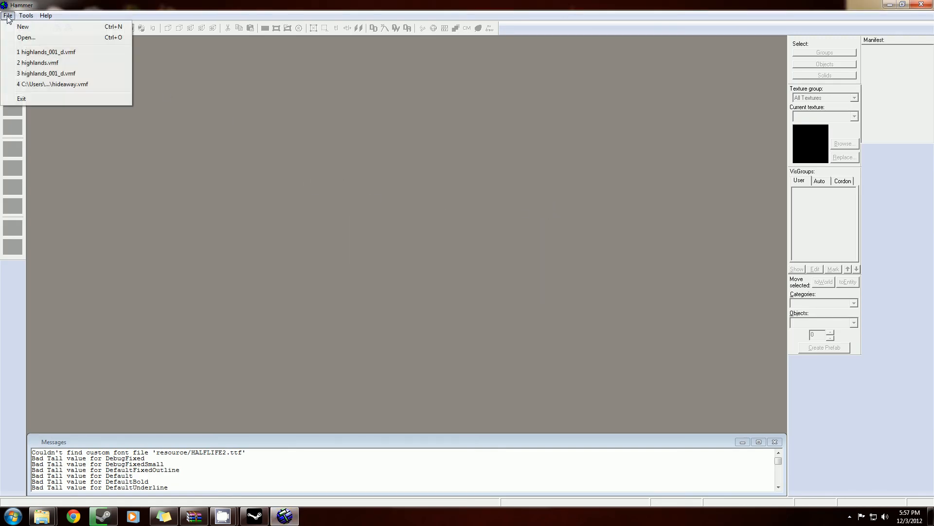
click(32, 16)
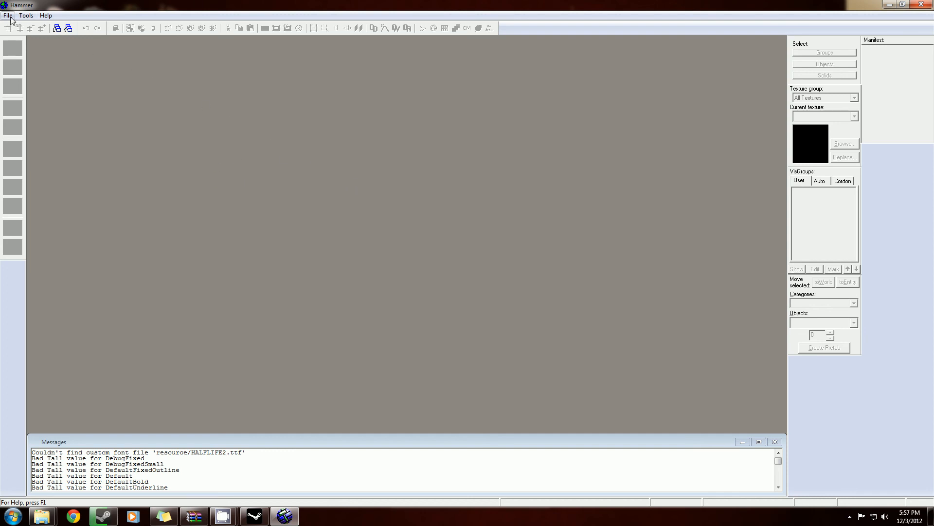
click(8, 16)
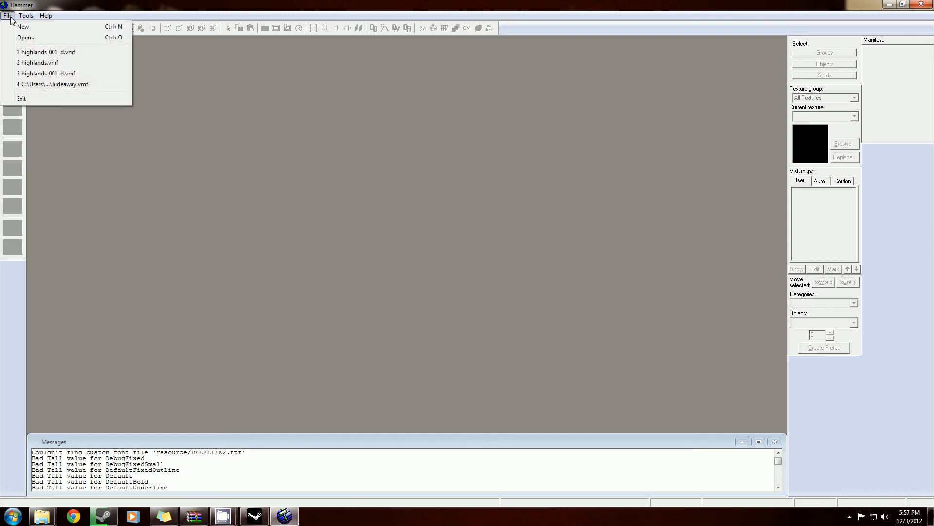
click(46, 27)
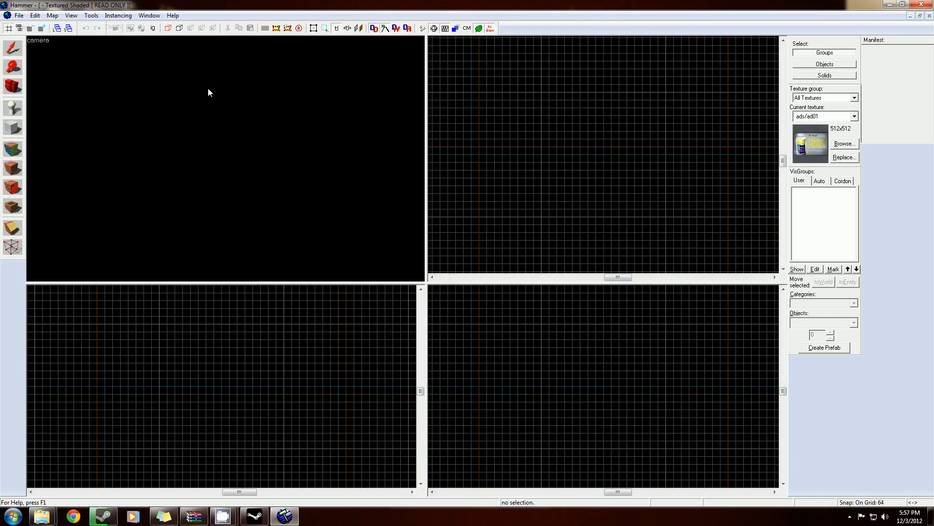
Step: Save the new map as testroom in the SDK maps folder
click(19, 15)
click(51, 71)
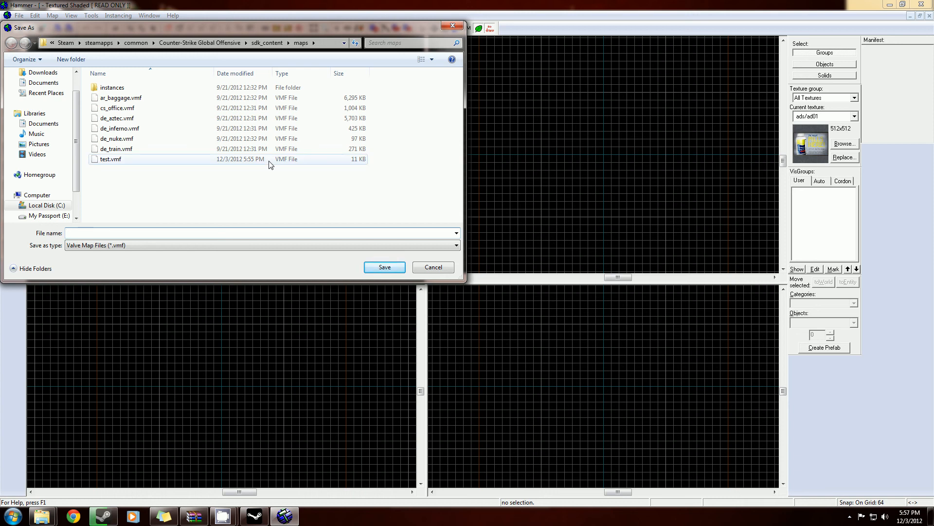
text(testroom)
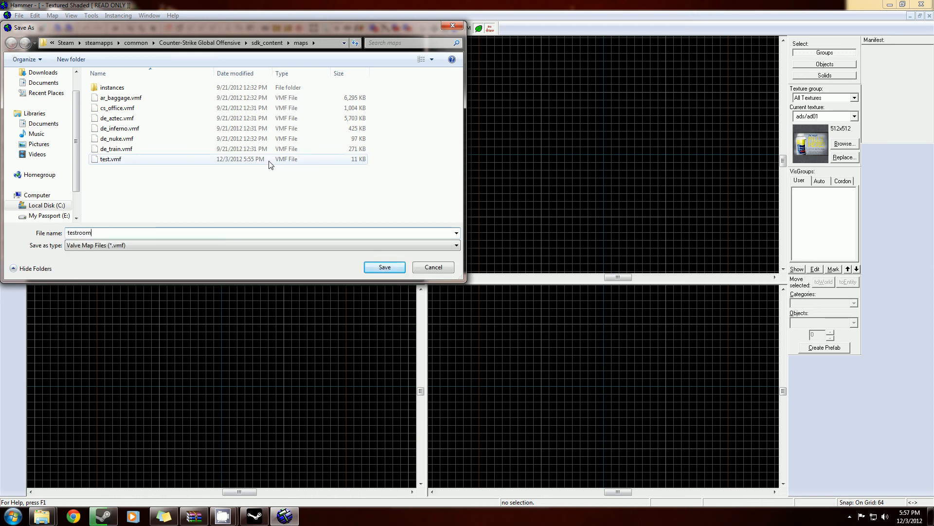
click(377, 266)
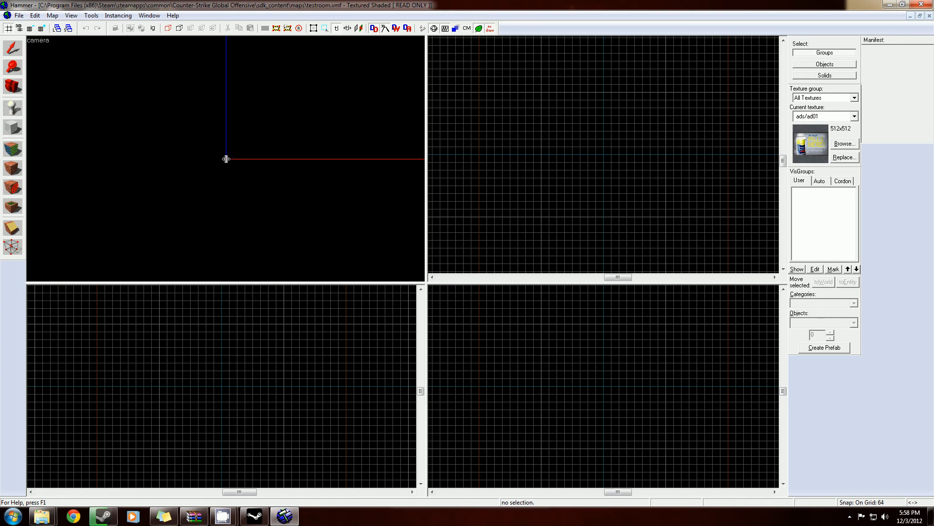
Step: Fly the 3D camera around the origin axes to examine the empty map from different angles
key(d)
key(s)
key(w)
key(s)
key(d)
key(w)
key(a)
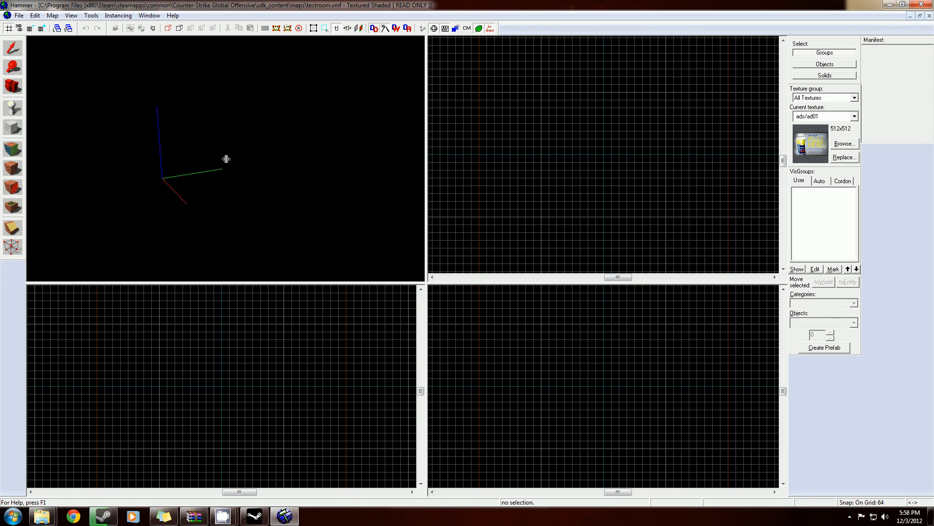
key(s)
key(w)
key(s)
key(w)
key(s)
key(z)
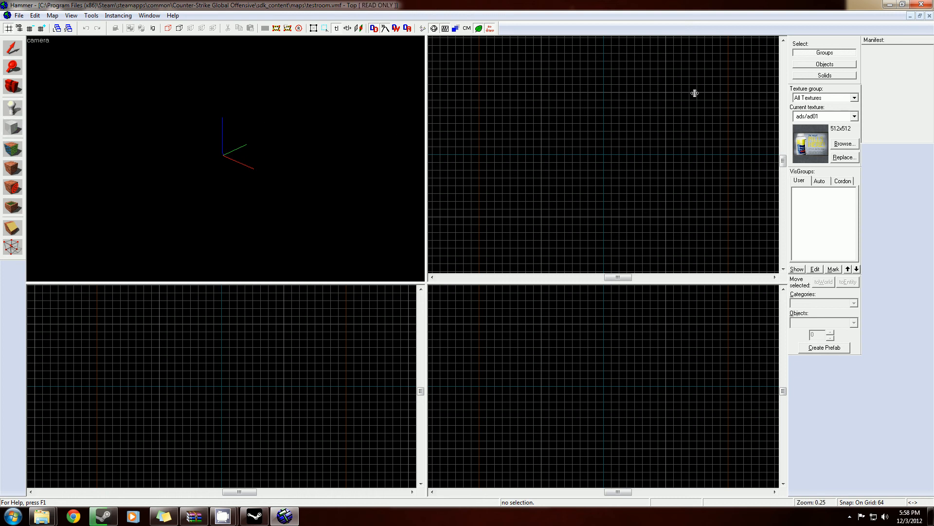
Step: Outline a 1024 by 1024 unit block centred on the origin in the top view
click(12, 128)
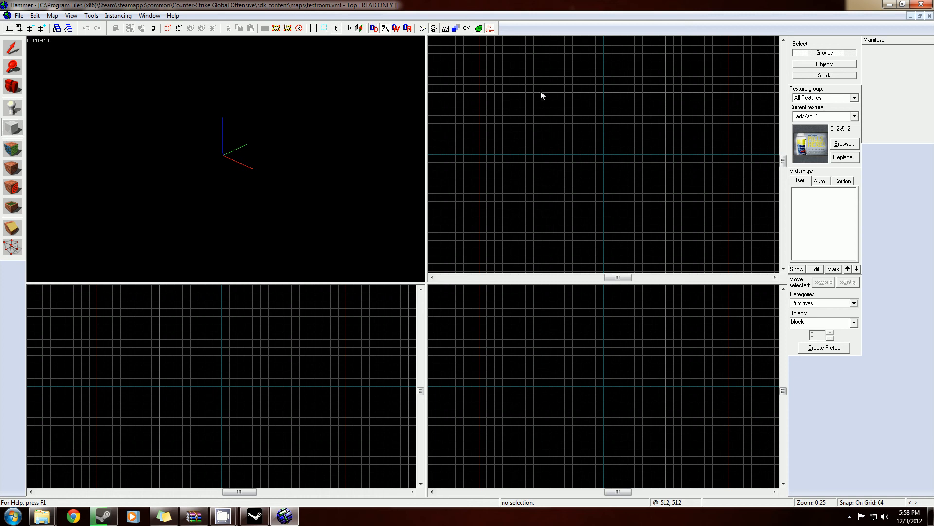
drag(541, 93, 667, 215)
scroll(315, 122, down, 5)
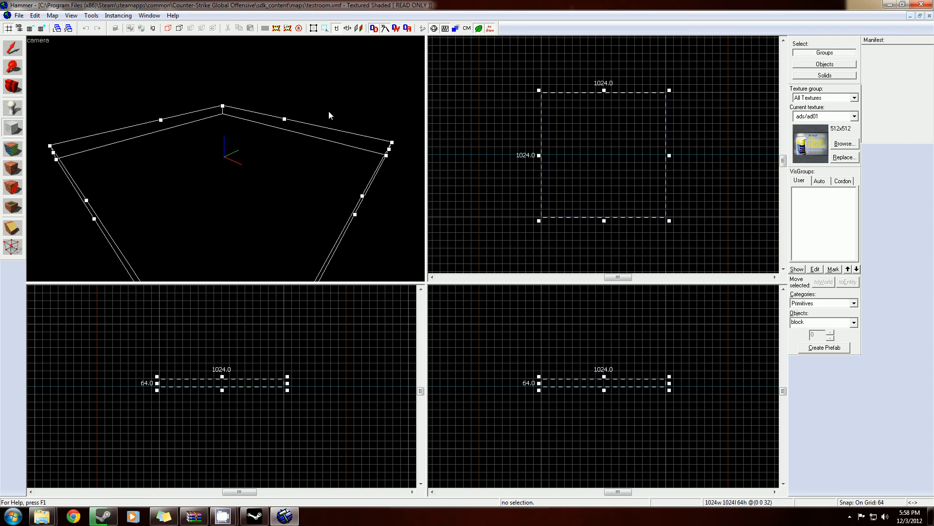
Step: Examine the block outline in the 3D camera view and in the front and side views
key(z)
key(w)
key(s)
key(w)
key(z)
key(w)
key(z)
key(z)
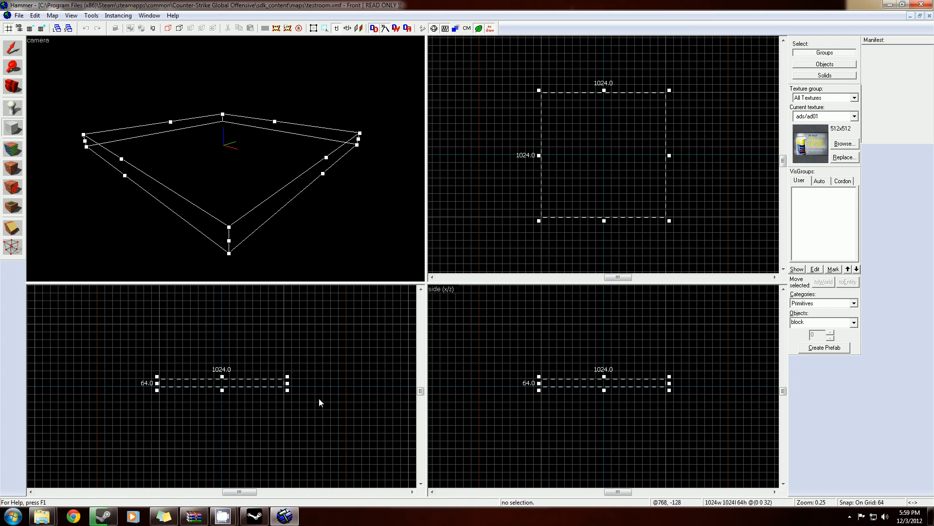
scroll(320, 401, down, 3)
scroll(242, 387, up, 1)
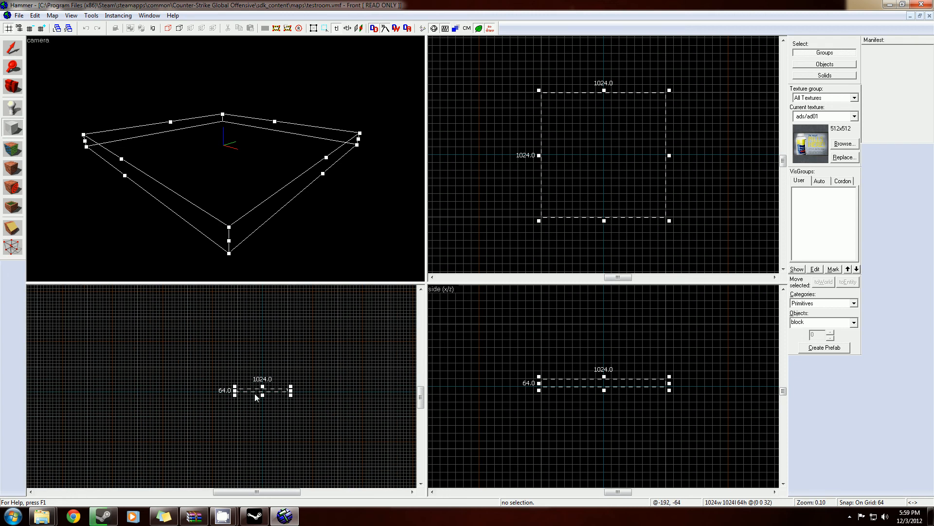
scroll(258, 392, up, 2)
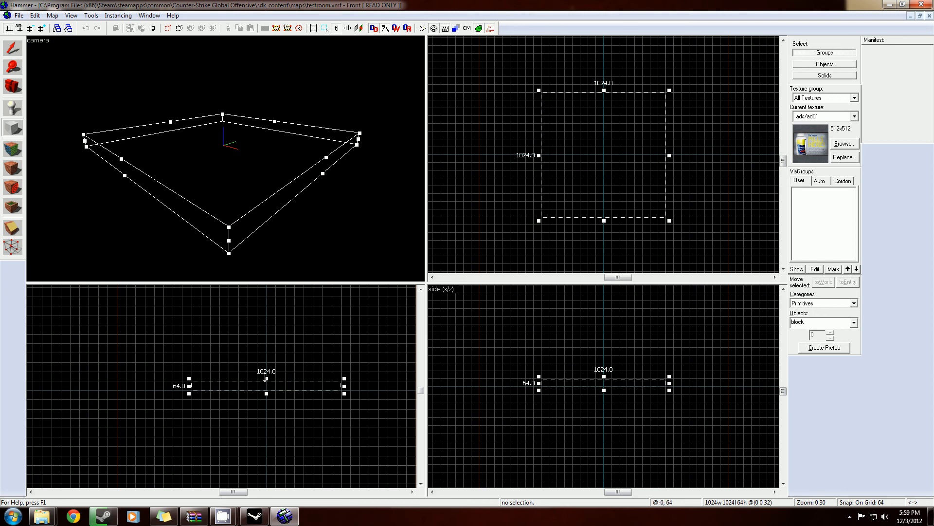
scroll(262, 388, up, 3)
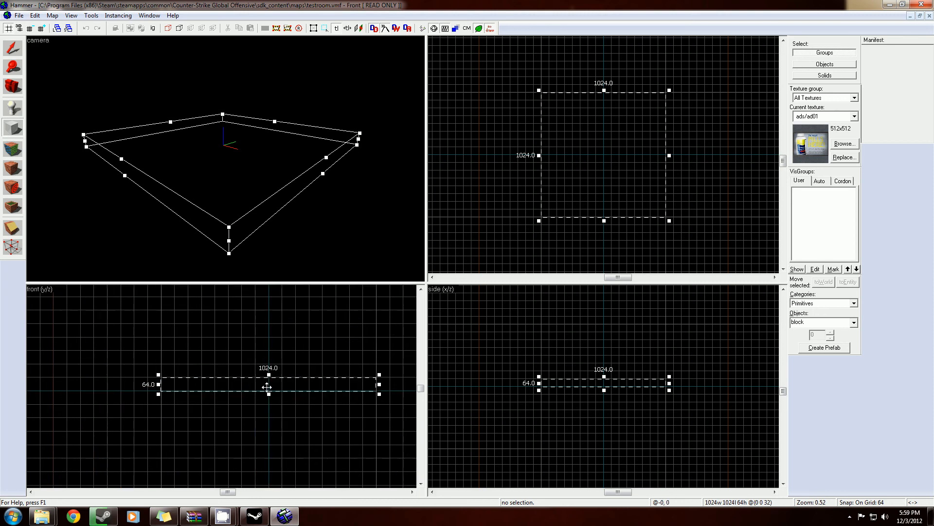
scroll(549, 382, up, 3)
scroll(677, 410, down, 4)
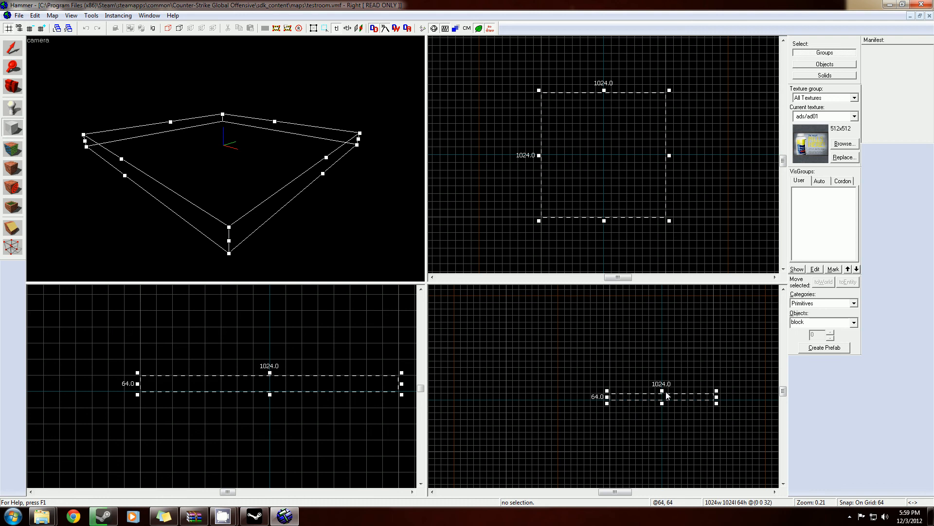
scroll(662, 391, up, 5)
Step: Raise the block outline's height to 256 units in the front view and create the solid block
mouse_move(445, 292)
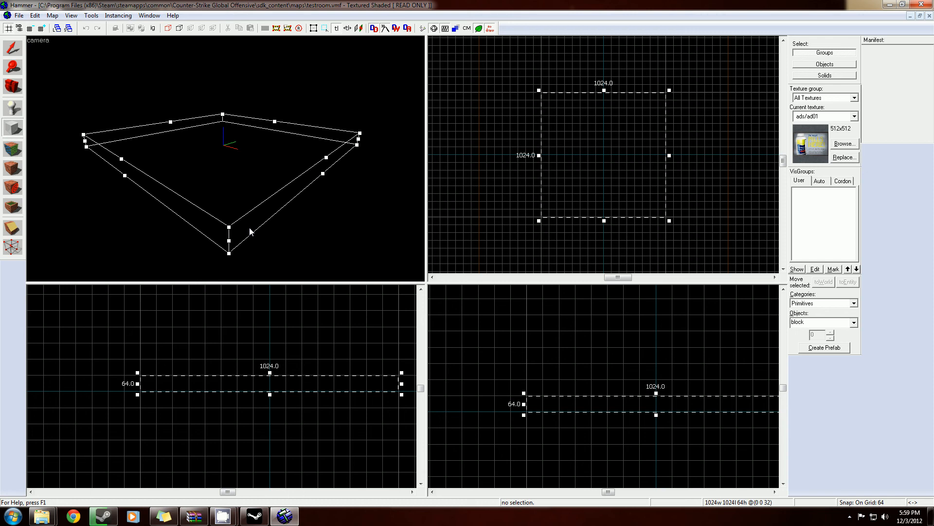
drag(270, 373, 272, 325)
scroll(304, 212, down, 2)
scroll(305, 212, up, 3)
scroll(298, 209, up, 1)
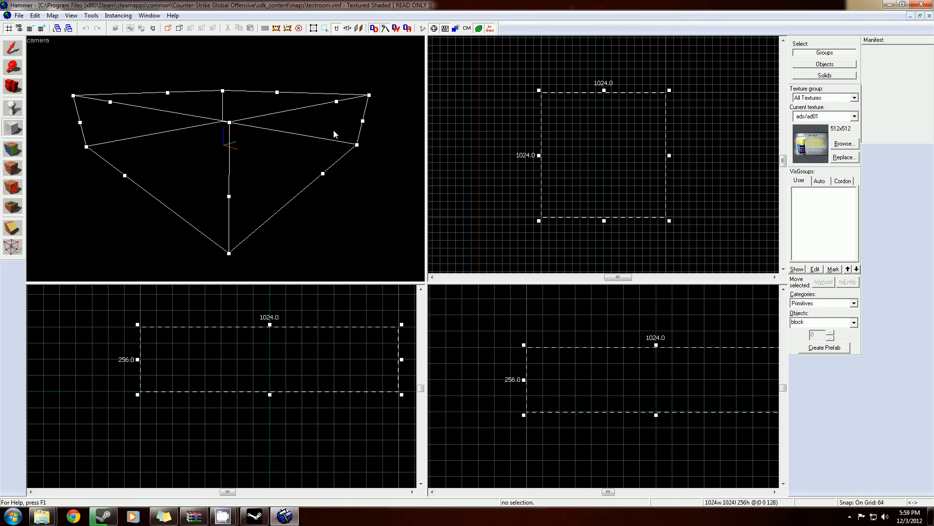
key(Return)
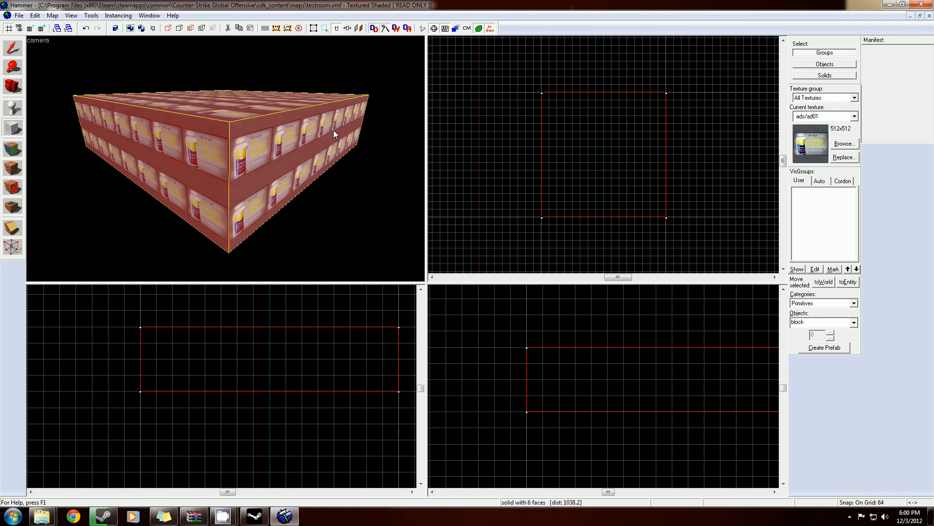
Step: Find the tools/toolsnodraw texture by filtering for nodraw and apply it to the whole selected block
click(844, 144)
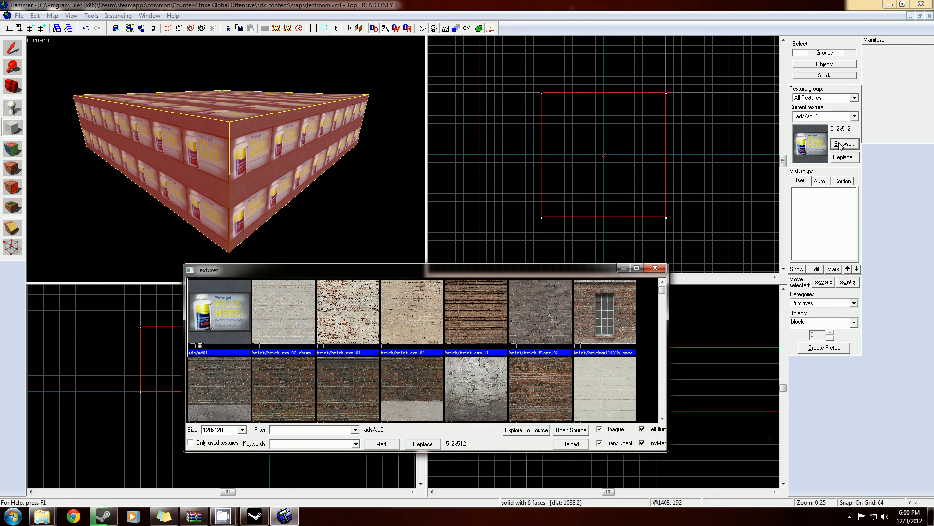
text(nodraw)
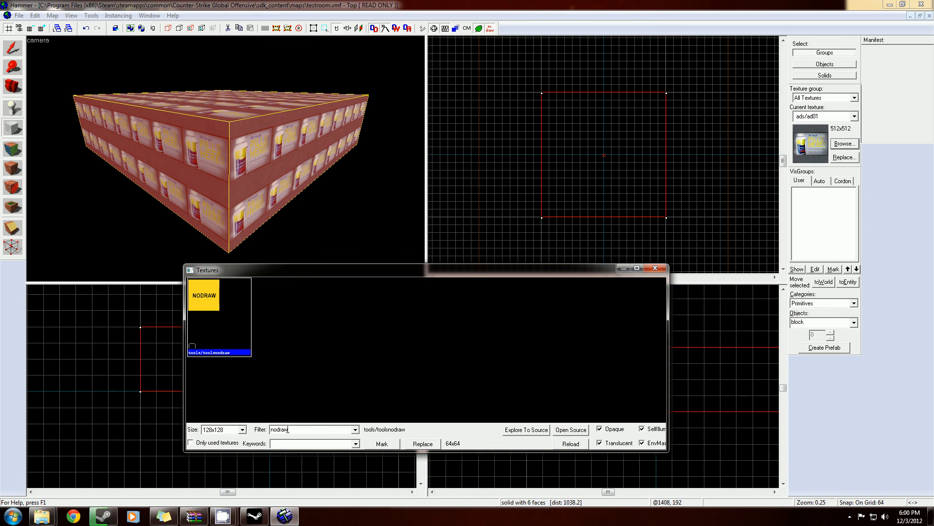
double_click(212, 298)
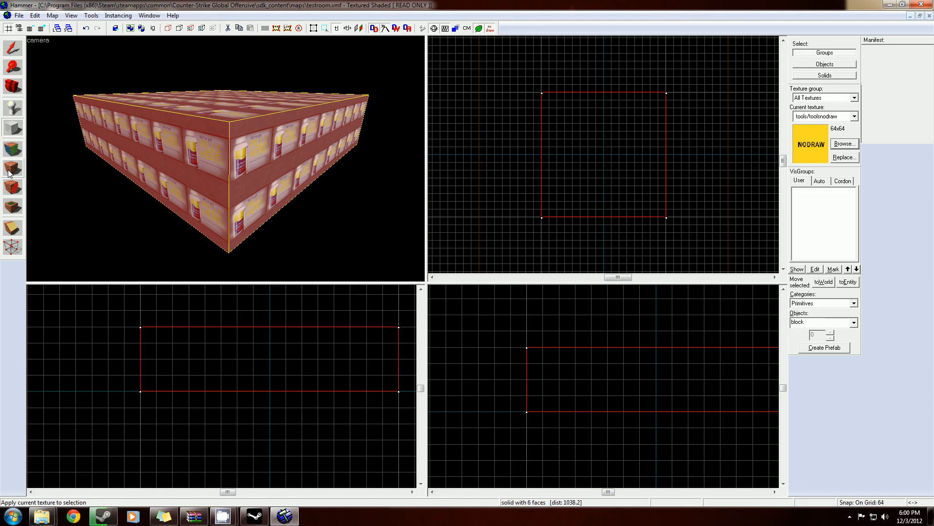
scroll(185, 153, up, 2)
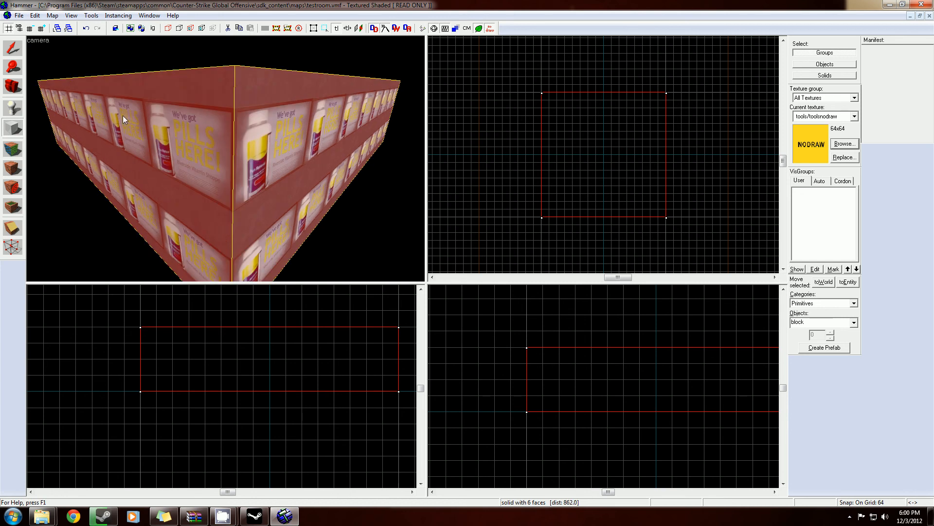
scroll(284, 142, down, 2)
scroll(258, 100, down, 2)
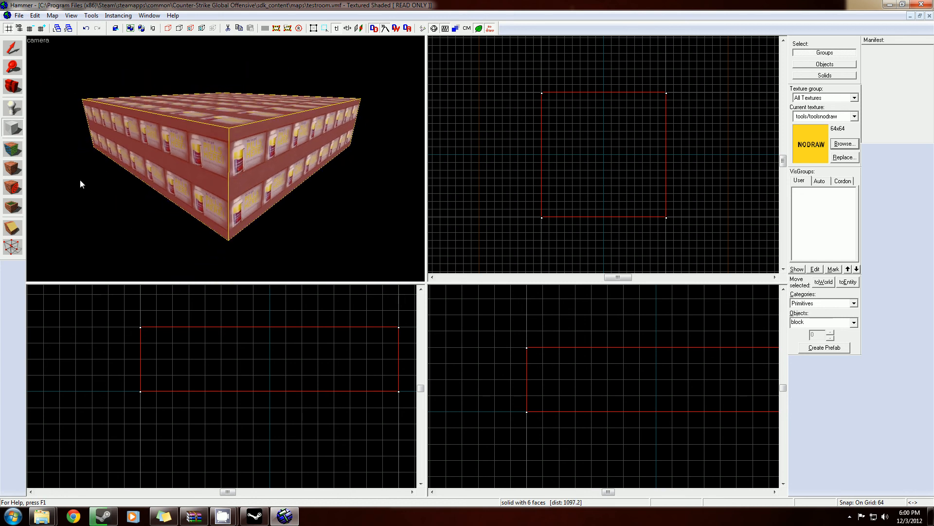
click(11, 169)
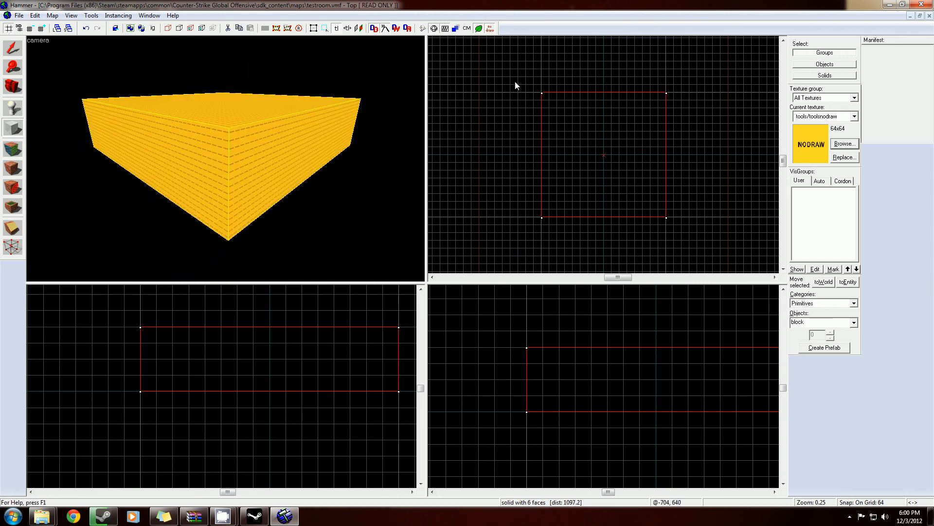
scroll(273, 153, down, 2)
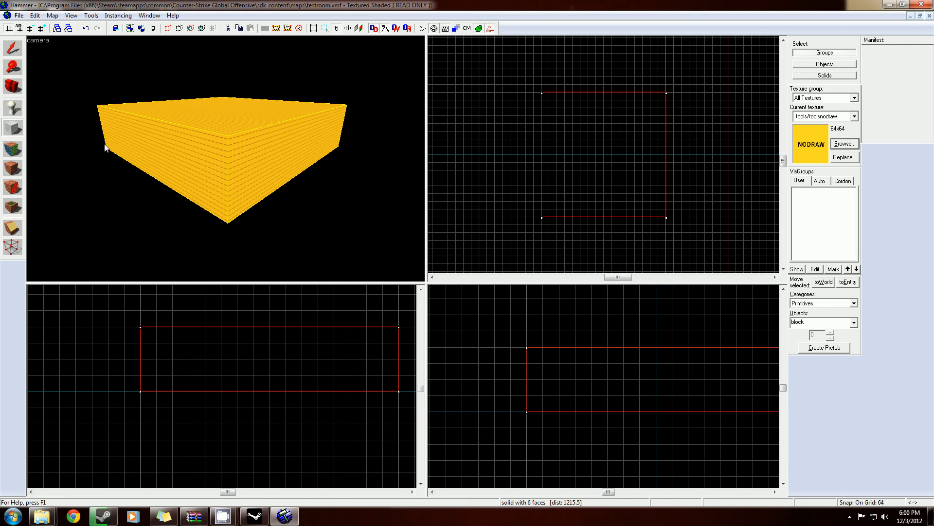
Step: Examine the nodraw-textured block up close and from inside in the 3D camera view
scroll(152, 133, up, 6)
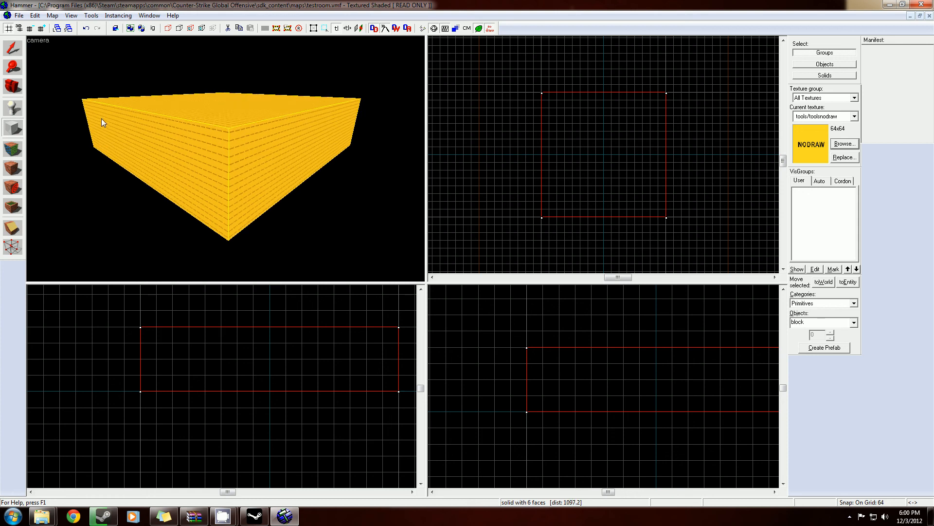
scroll(138, 129, up, 5)
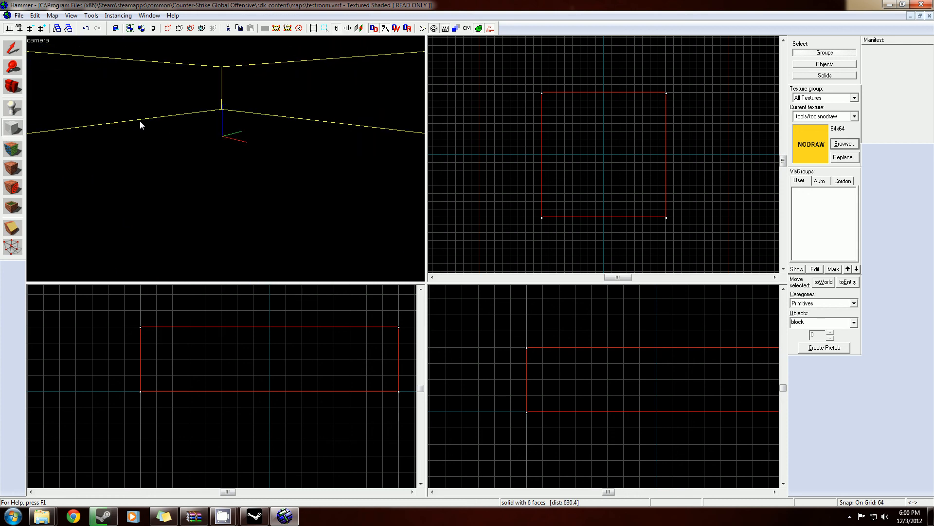
scroll(139, 121, down, 3)
scroll(139, 120, up, 3)
scroll(139, 120, down, 10)
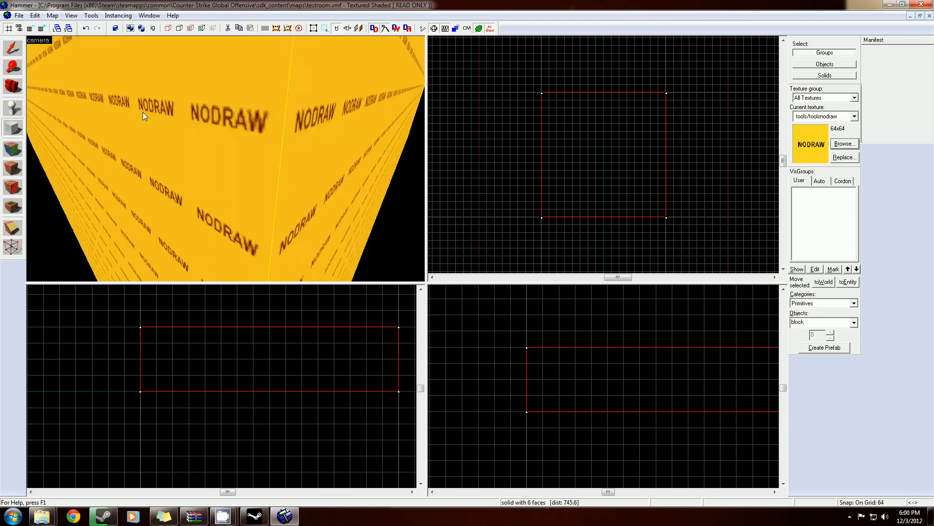
scroll(138, 119, up, 2)
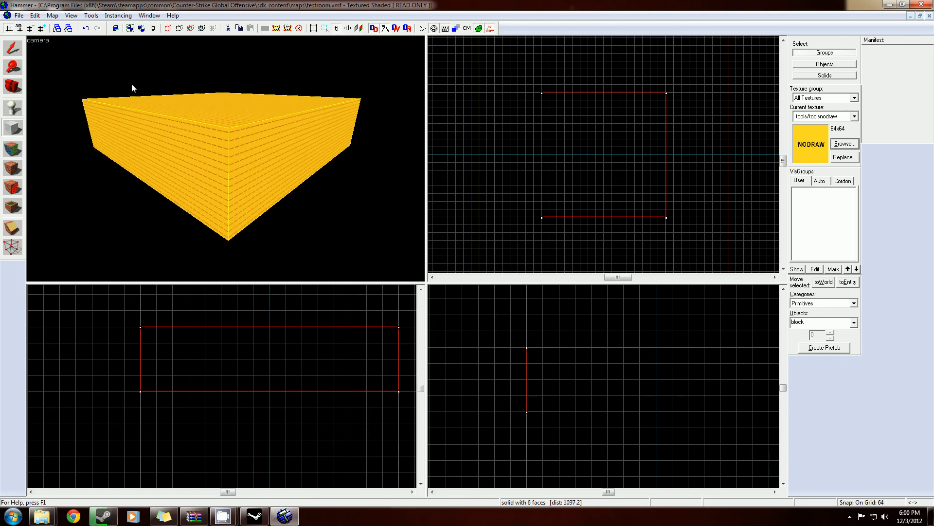
Step: Hollow the selected block outward into a room with walls 16 units thick
click(12, 48)
click(607, 119)
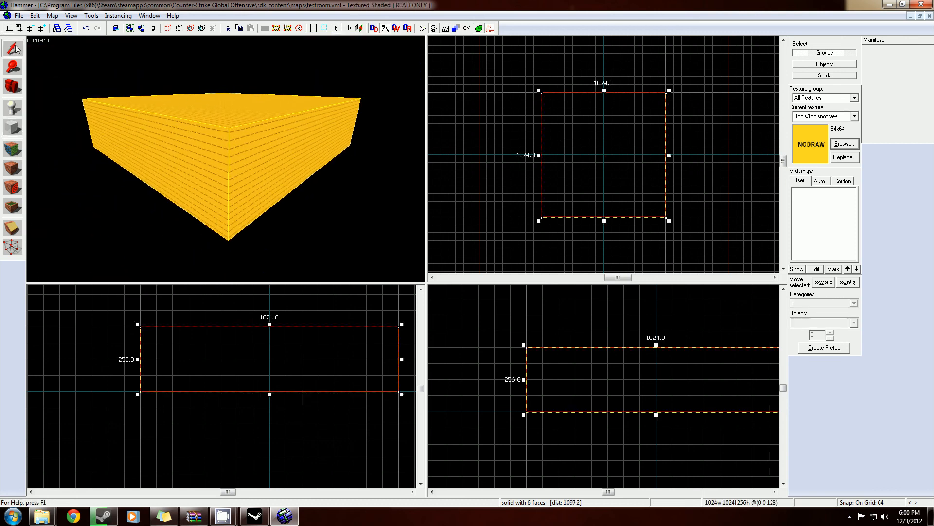
right_click(608, 120)
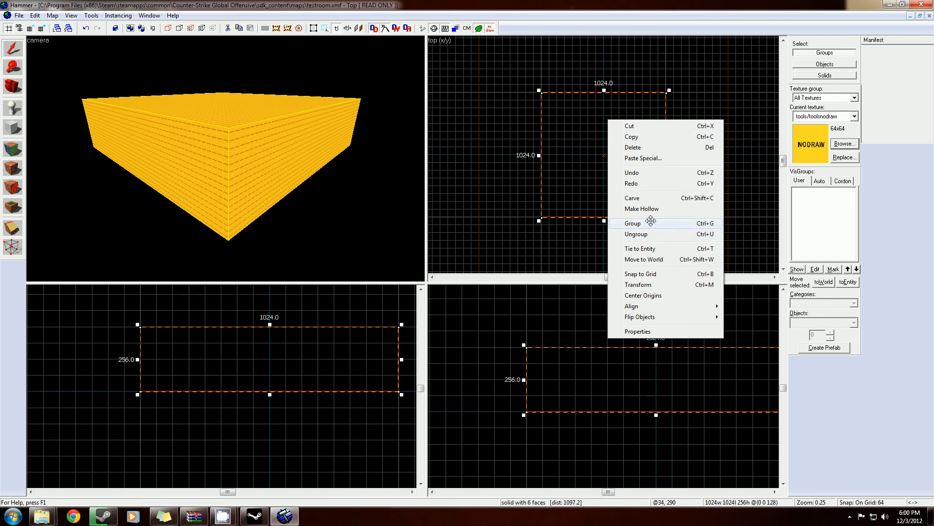
click(576, 120)
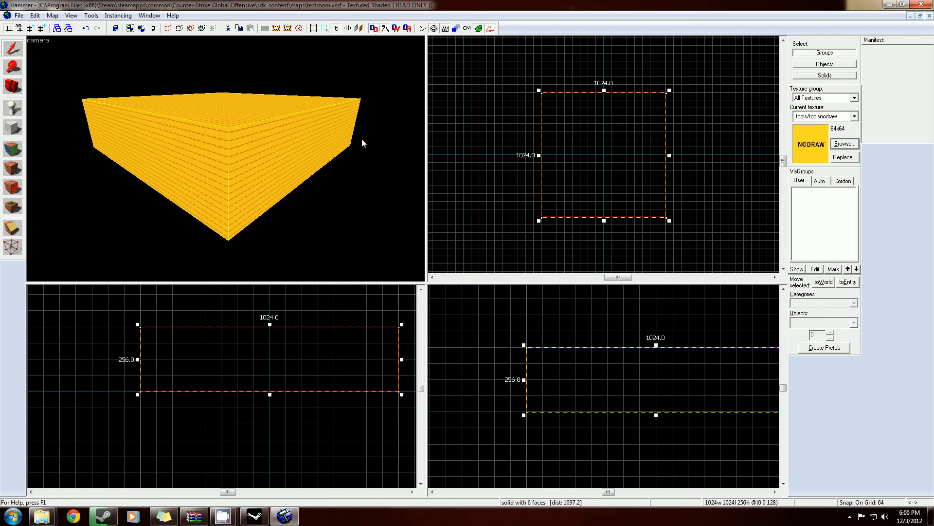
right_click(599, 138)
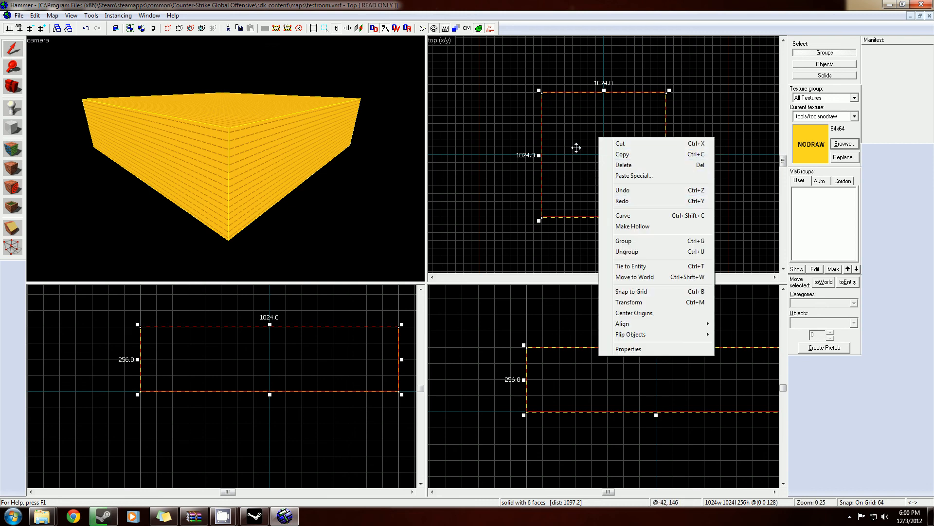
click(642, 227)
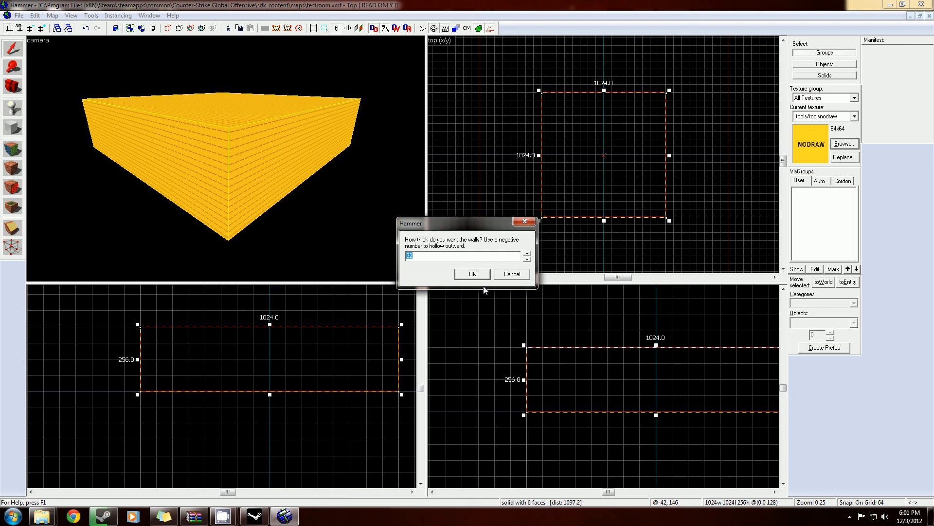
text(16)
click(481, 271)
Step: Fly through the hollowed room in the 3D camera view and examine its walls from inside and outside
scroll(286, 165, up, 5)
scroll(285, 166, up, 1)
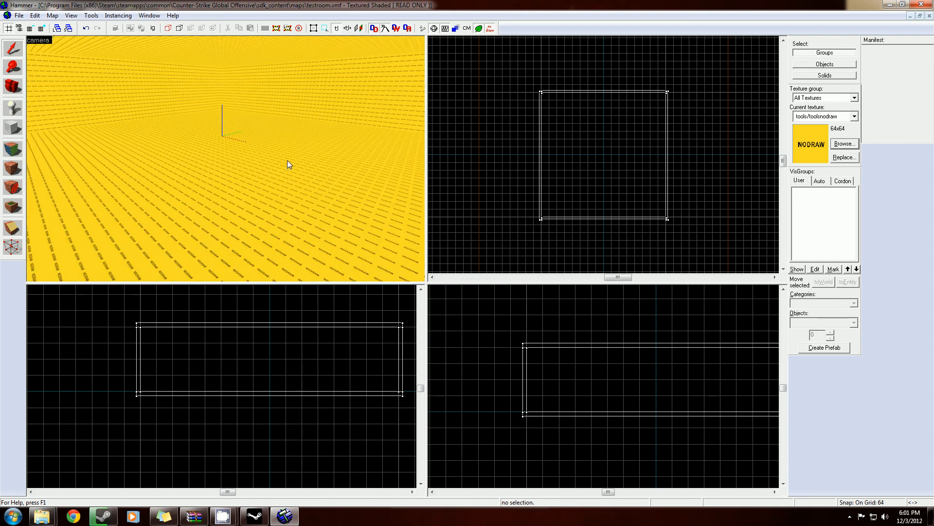
key(z)
key(w)
key(w)
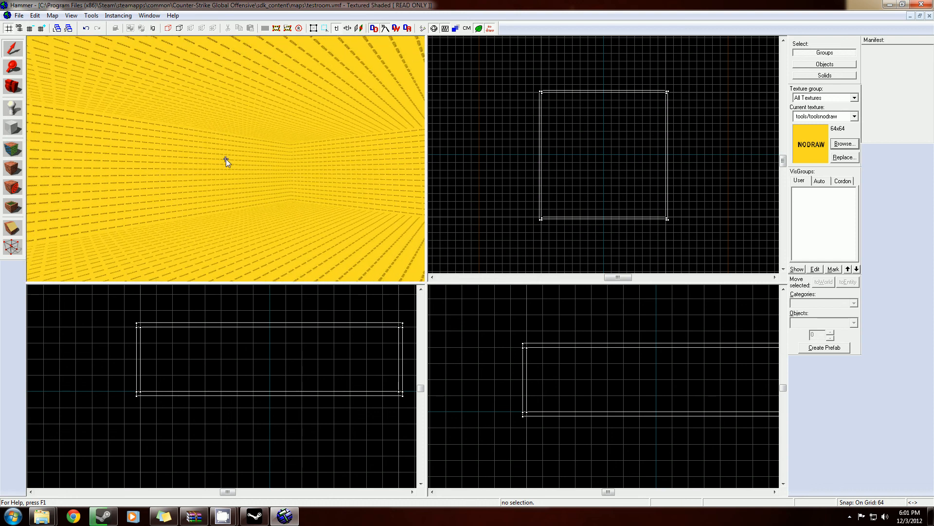
key(w)
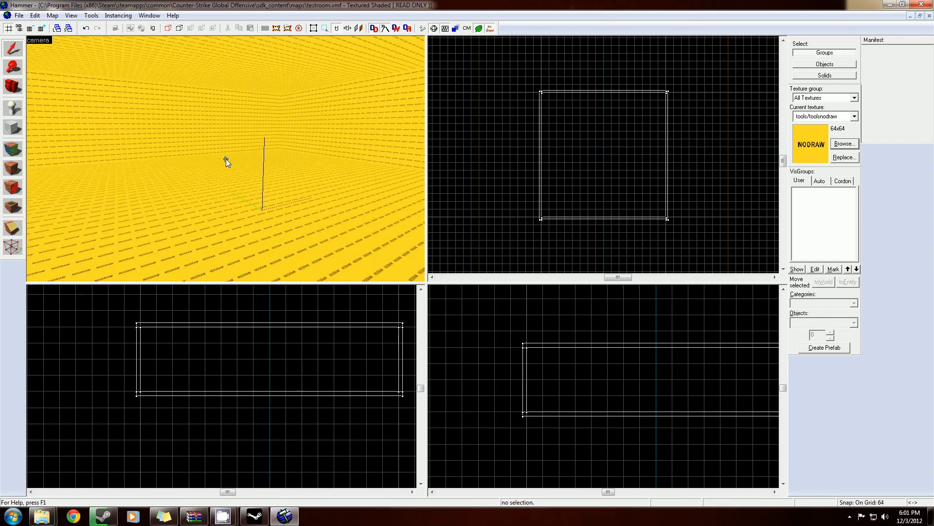
key(s)
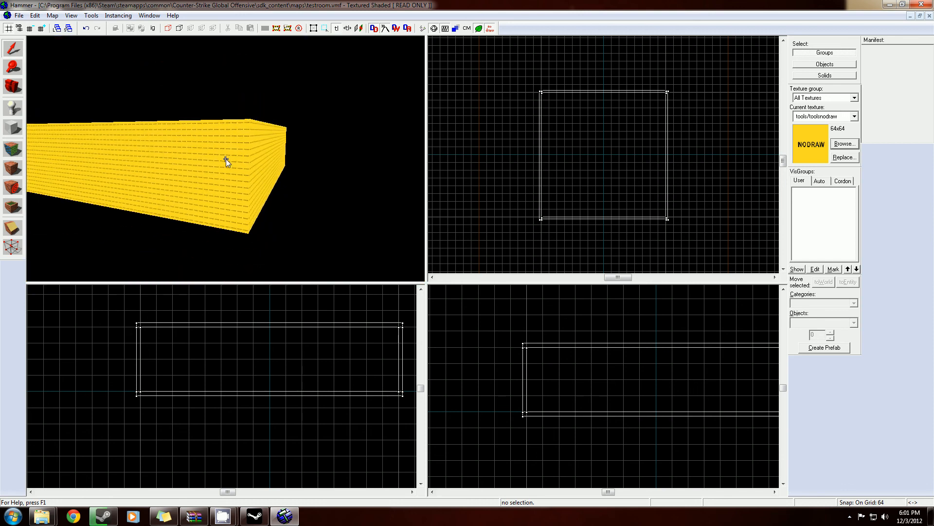
key(w)
key(s)
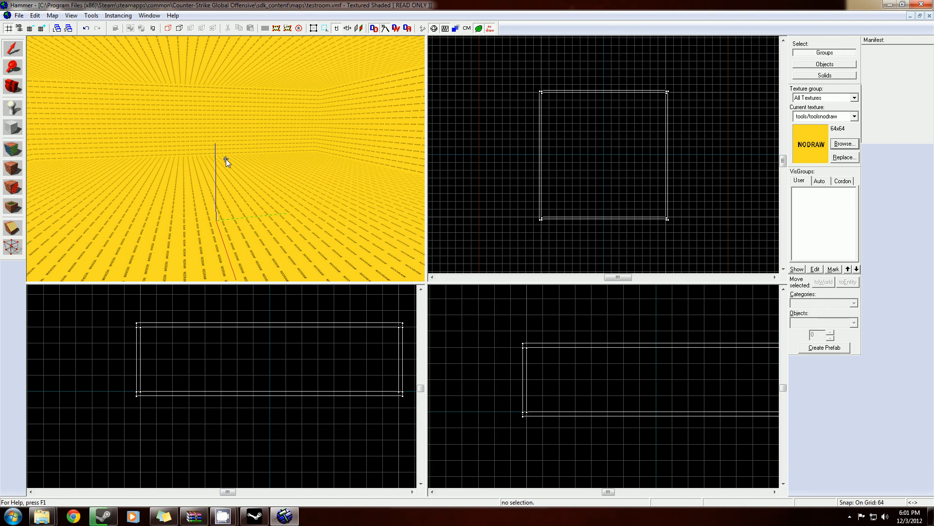
key(w)
key(d)
key(s)
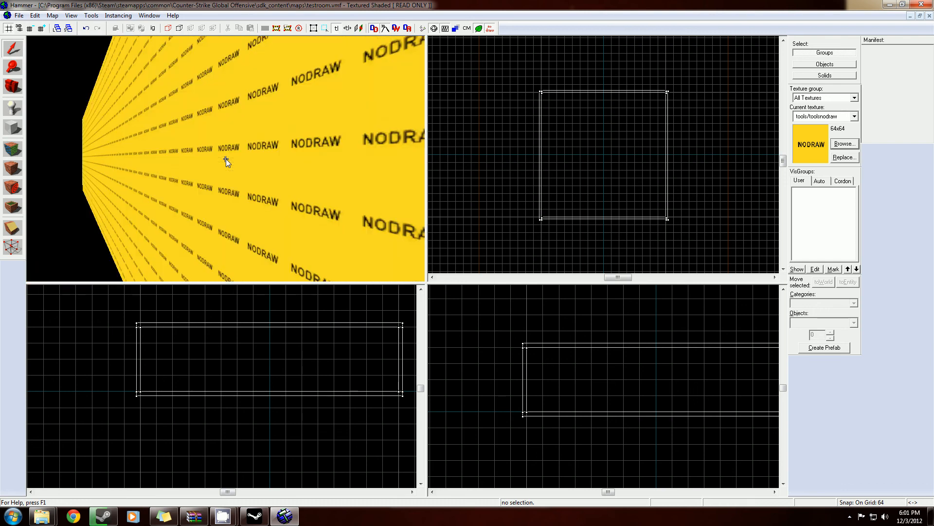
key(w)
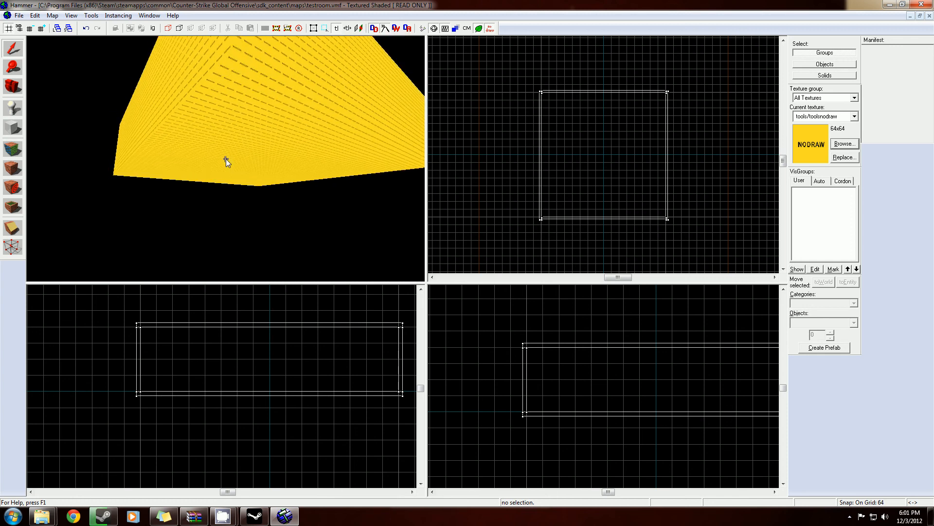
key(w)
key(a)
key(s)
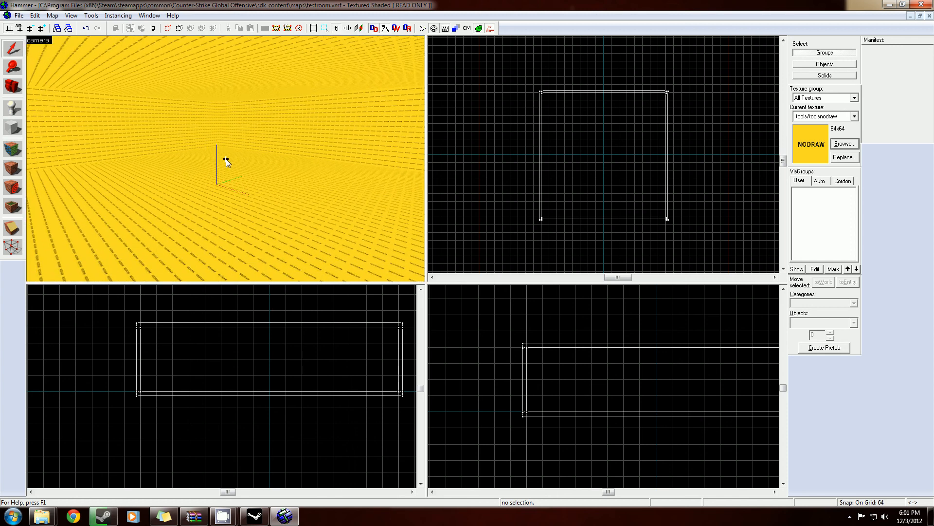
key(a)
key(z)
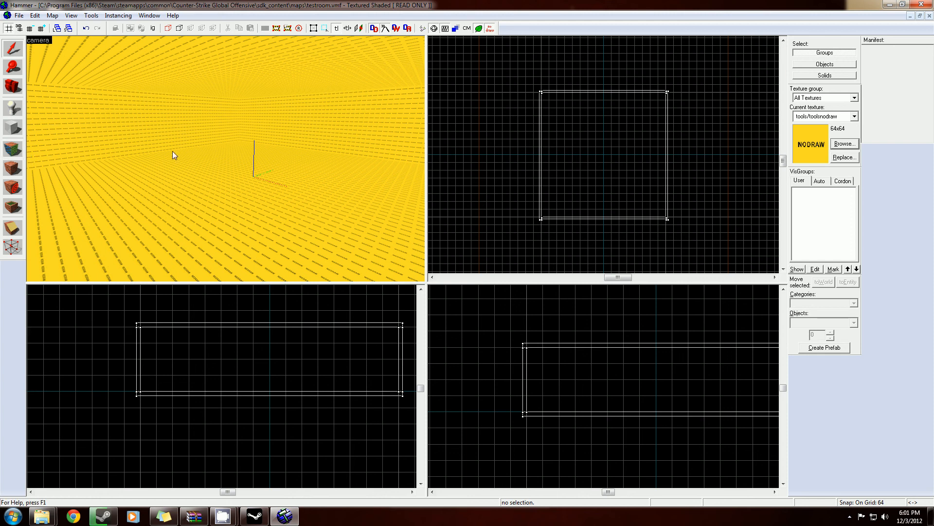
Step: Apply the concrete/concrete_floor_02_blue texture to the room's inner floor face, finding it by filtering the textures for floor
click(13, 150)
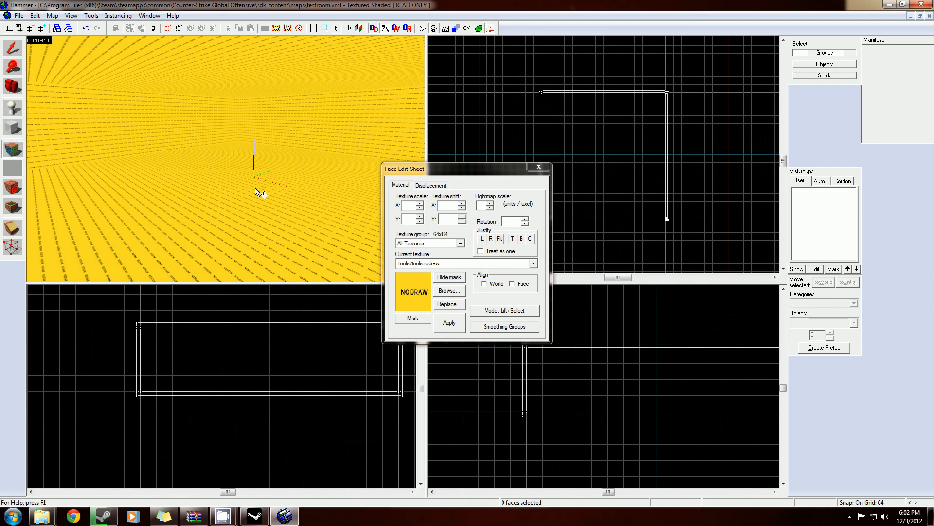
click(448, 290)
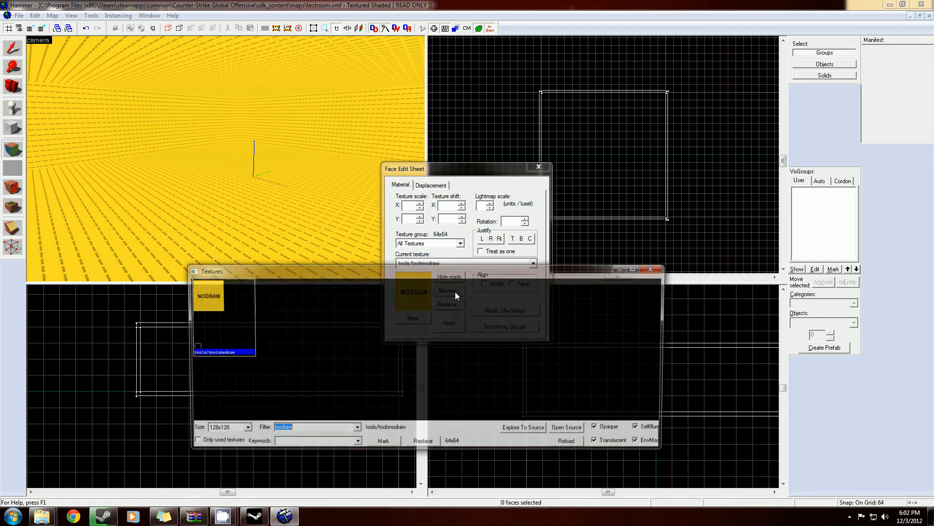
click(655, 268)
click(266, 214)
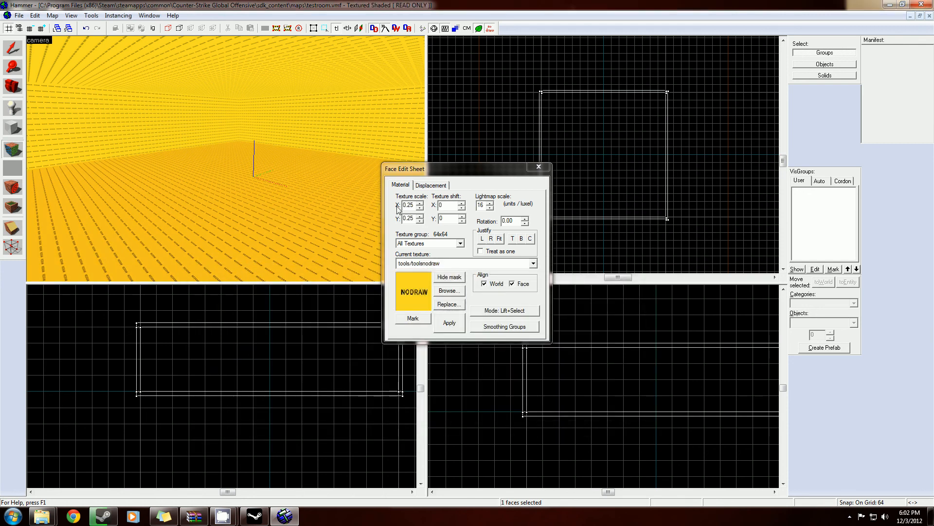
click(447, 290)
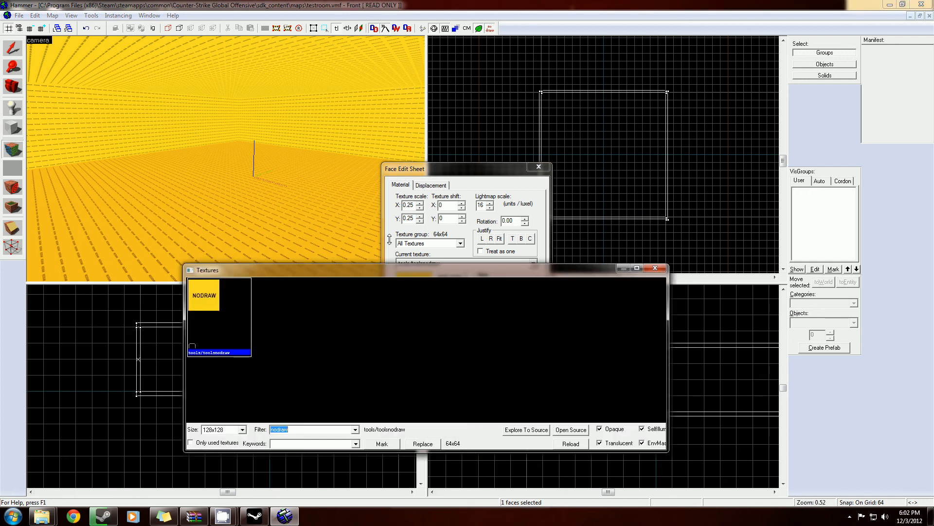
text(floor)
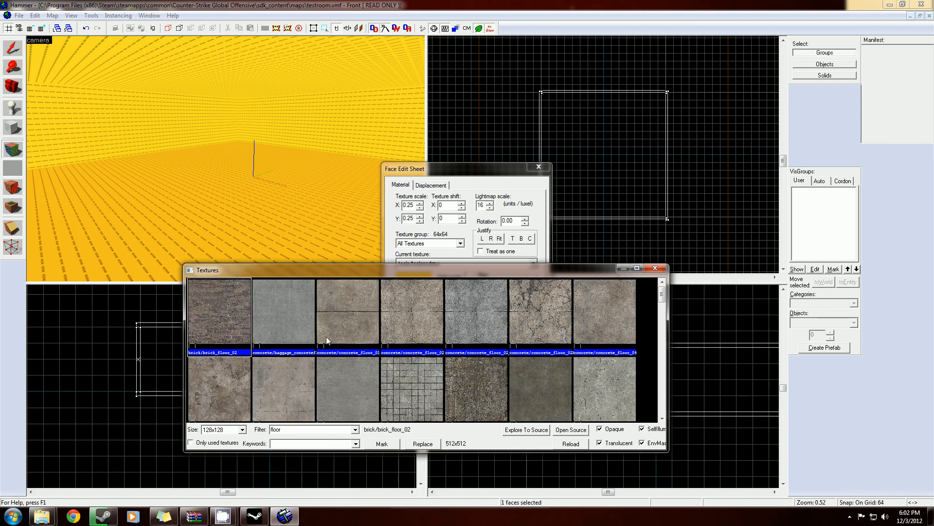
double_click(478, 301)
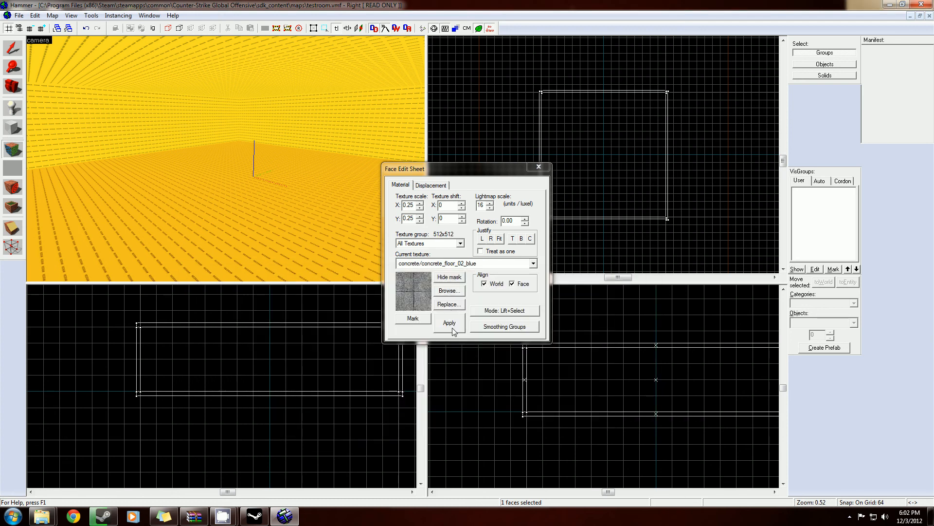
click(447, 324)
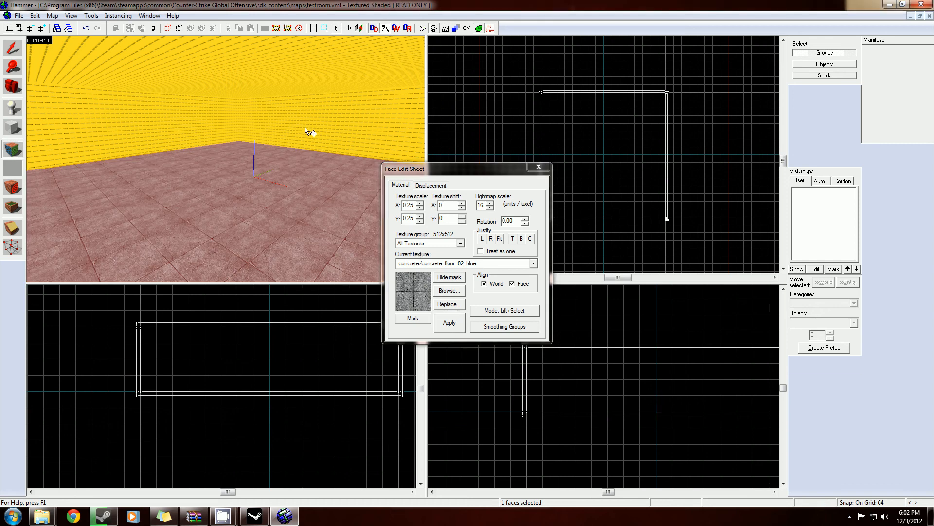
Step: Apply the concrete/ceiling03 texture to the room's inner ceiling face, finding it by filtering the textures for ceiling
click(251, 68)
click(450, 290)
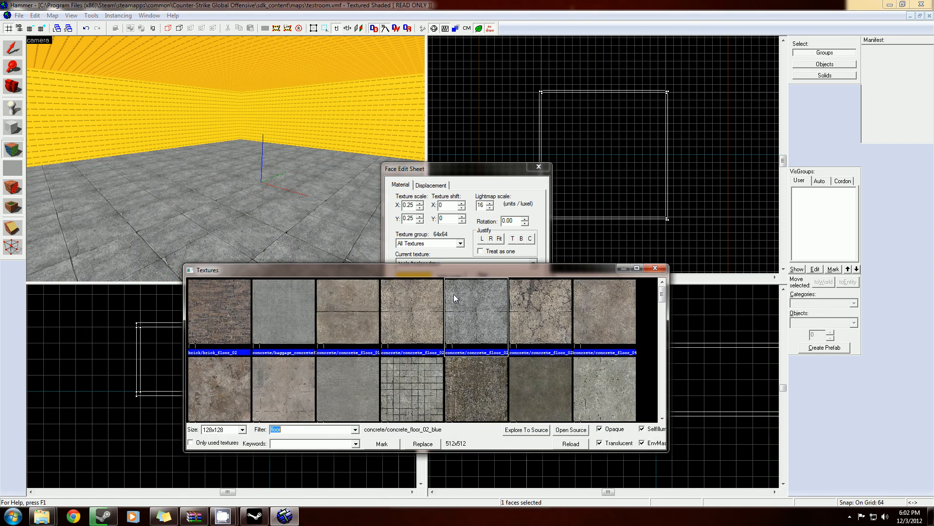
text(ceiling)
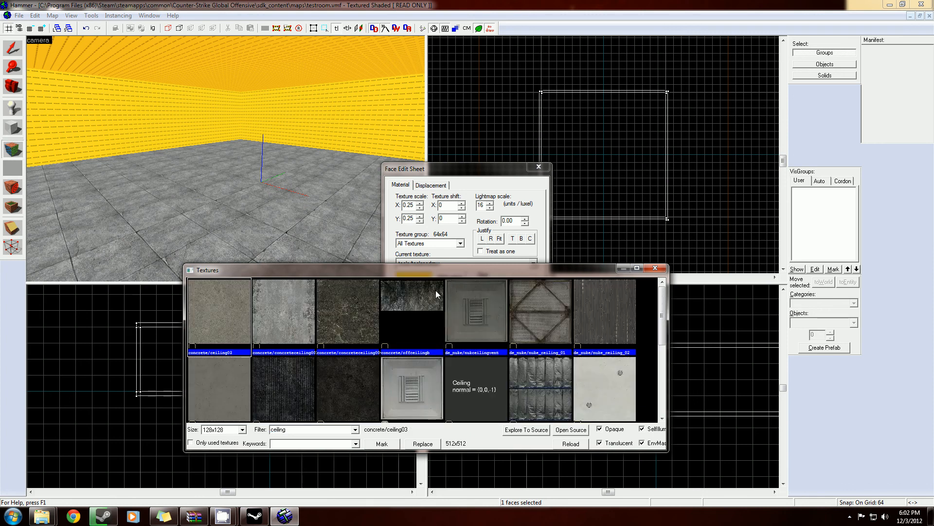
double_click(228, 314)
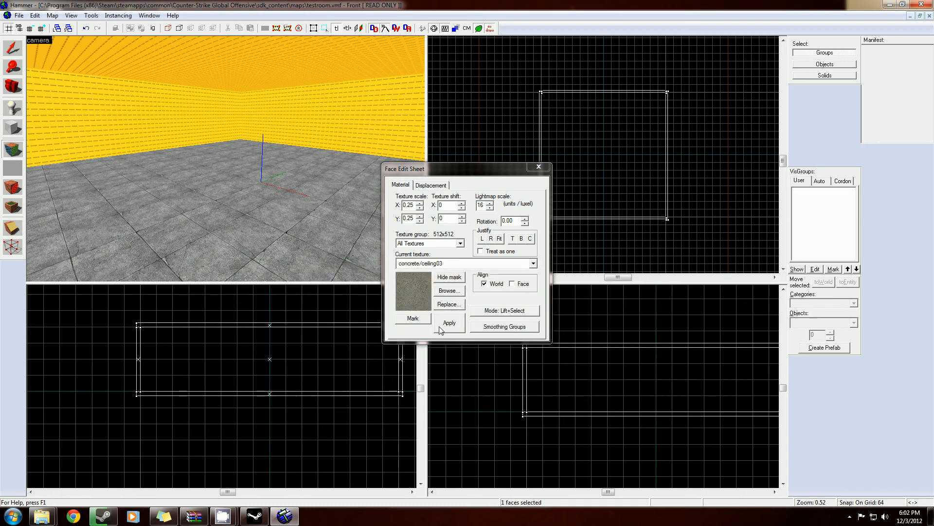
click(449, 322)
Step: Select one inner nodraw wall face and examine the room's textured floor, ceiling and remaining walls in the 3D camera view
click(166, 109)
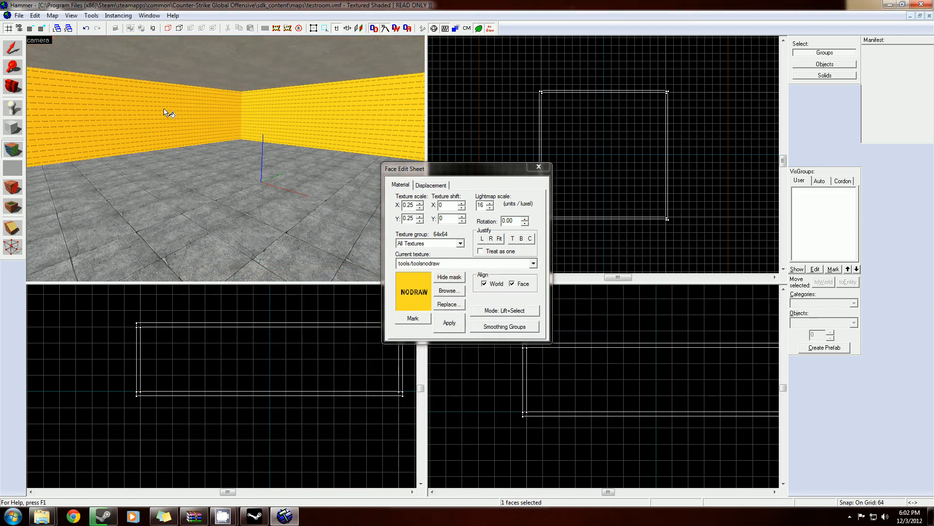
scroll(214, 159, up, 3)
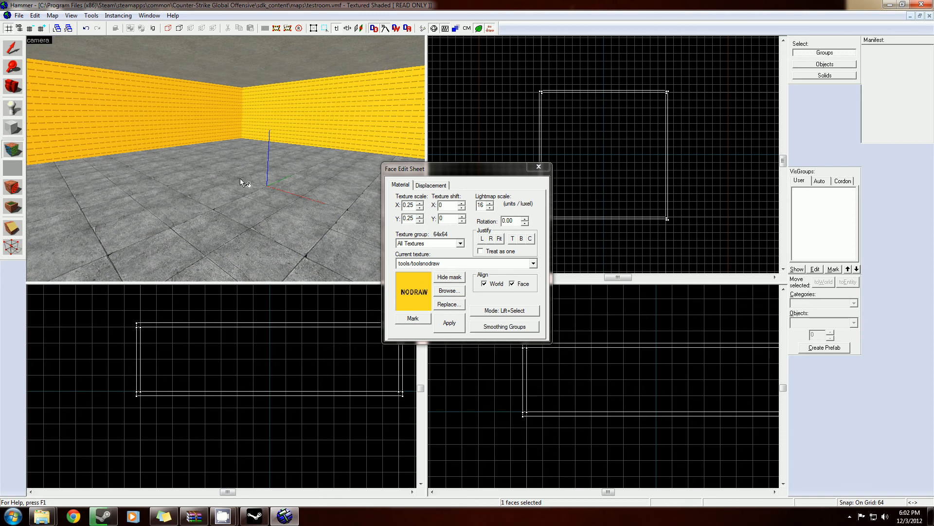
key(z)
key(w)
key(s)
key(d)
key(w)
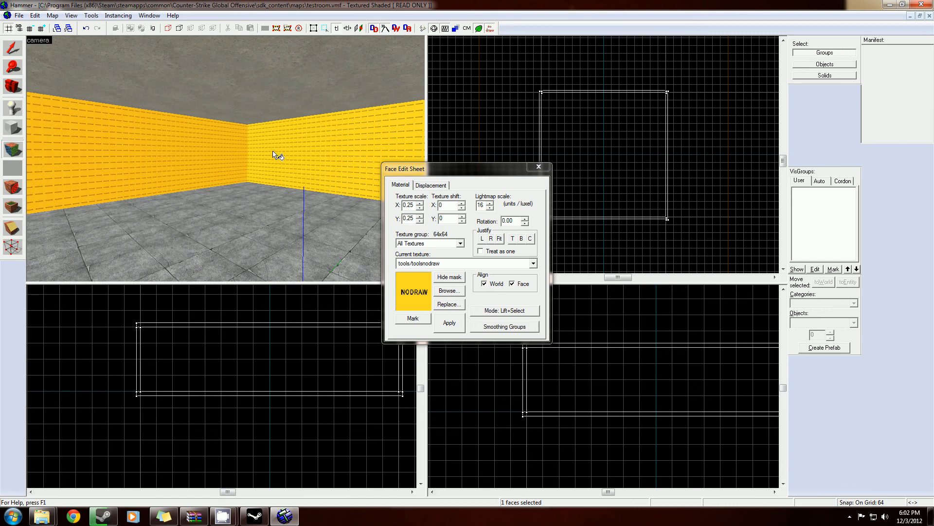
key(d)
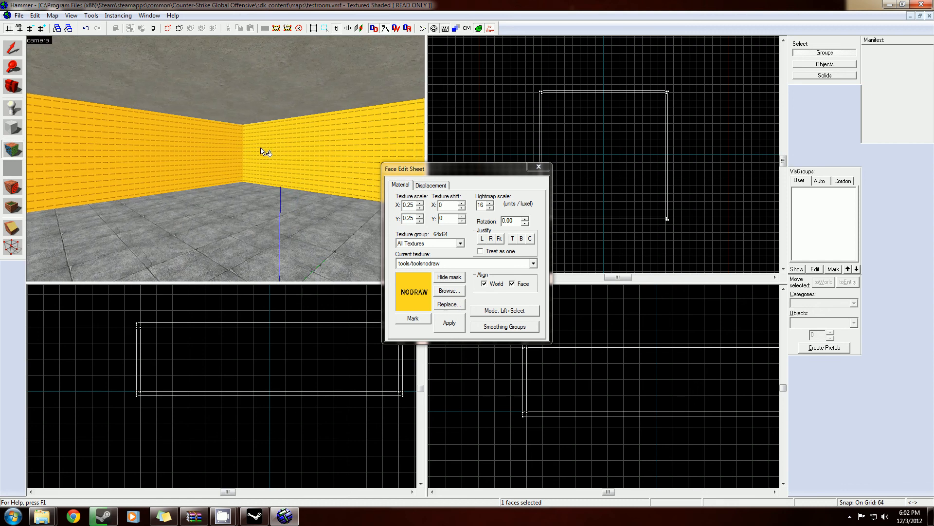
key(w)
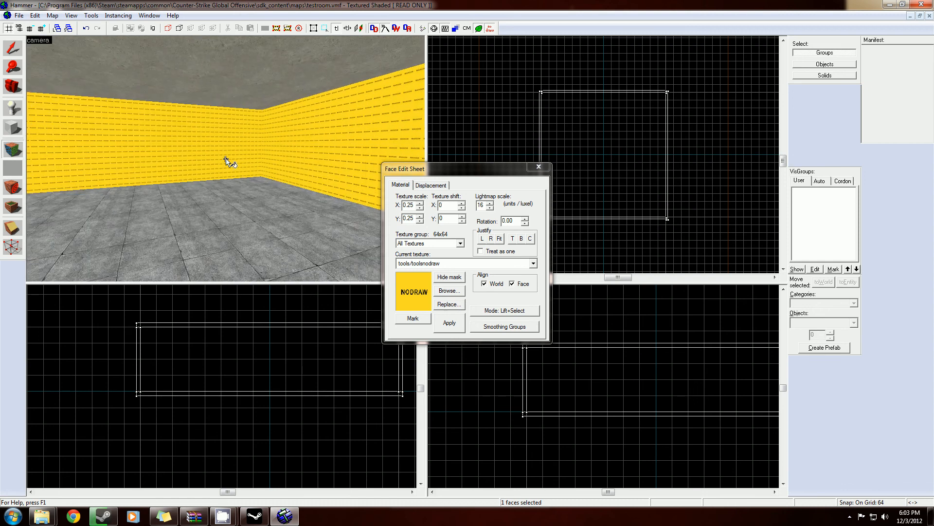
key(s)
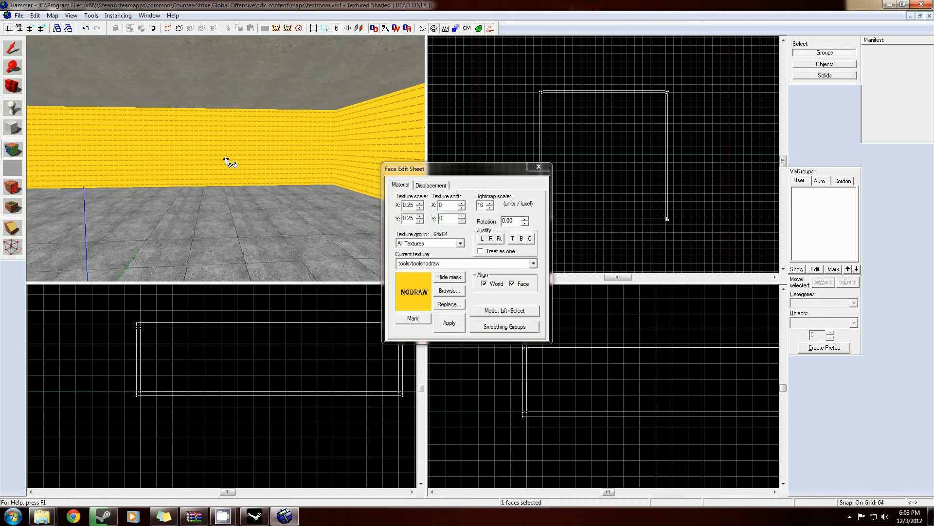
key(d)
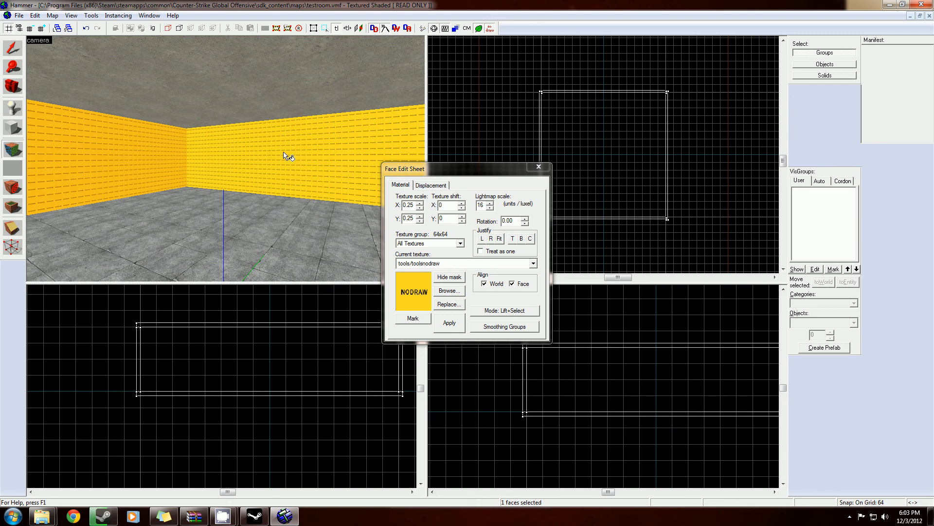
Step: Add the three remaining inner nodraw wall faces to the selection of the already selected wall face
ctrl+click(281, 155)
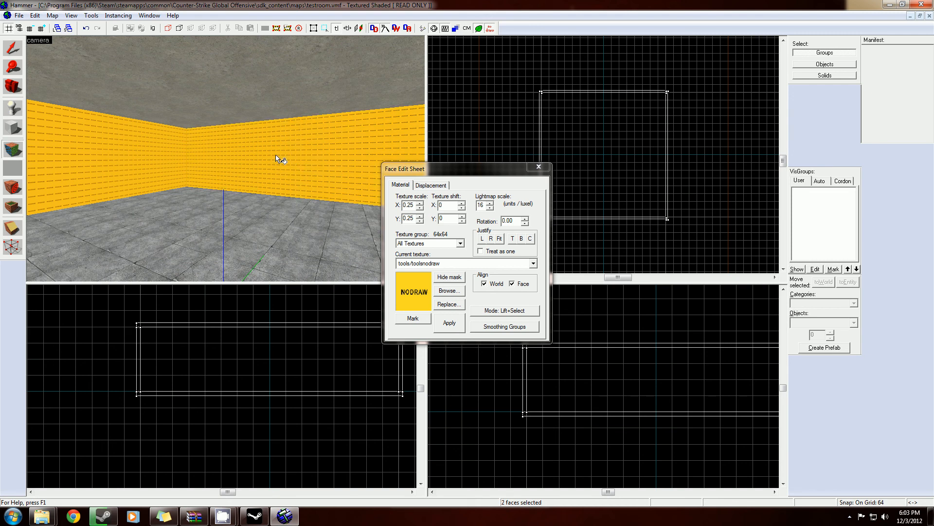
key(z)
key(w)
key(w)
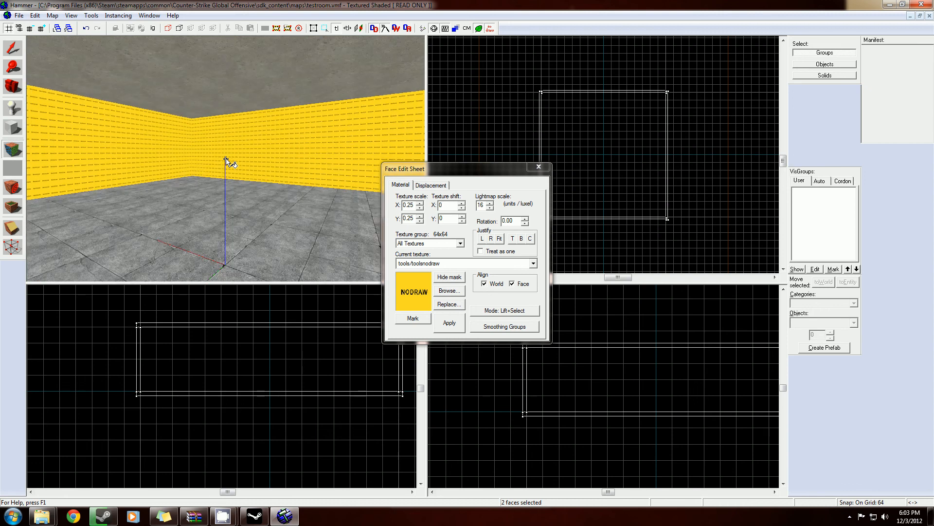
key(s)
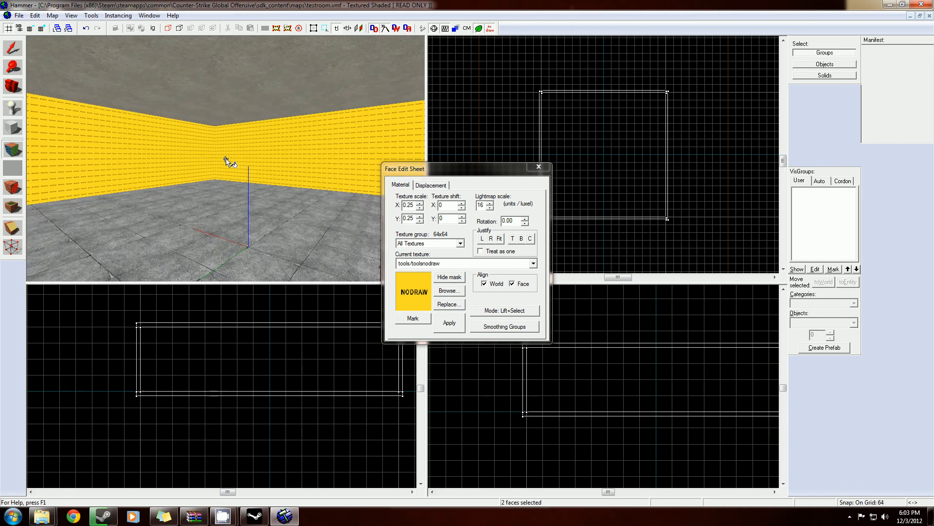
key(z)
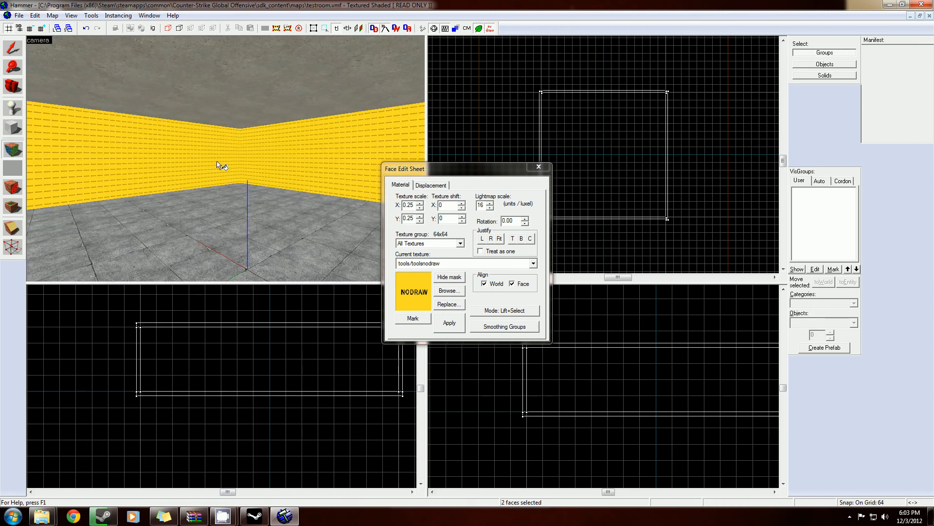
ctrl+click(178, 161)
ctrl+click(292, 158)
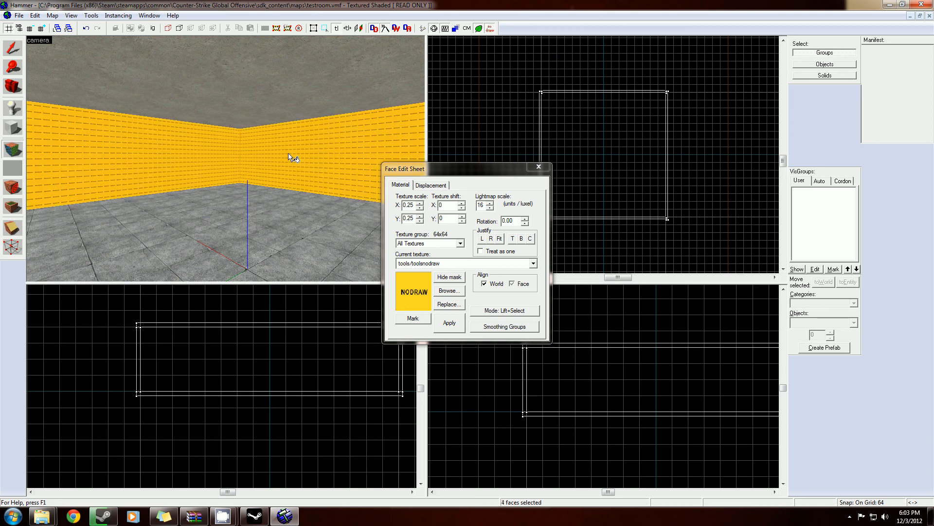
Step: Apply the brick/brickwall_baggage_stripe texture to the four selected inner wall faces, finding it by filtering the textures for wall
click(448, 291)
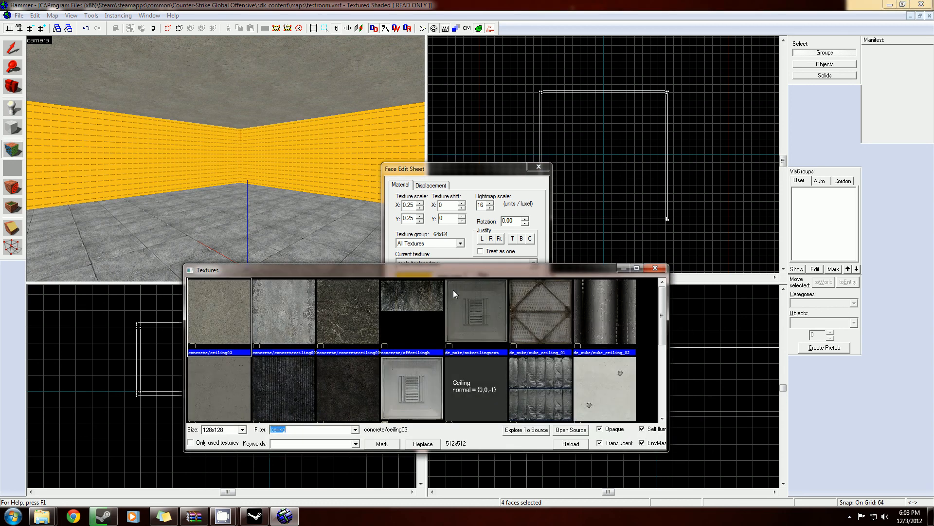
click(336, 314)
scroll(336, 313, down, 1)
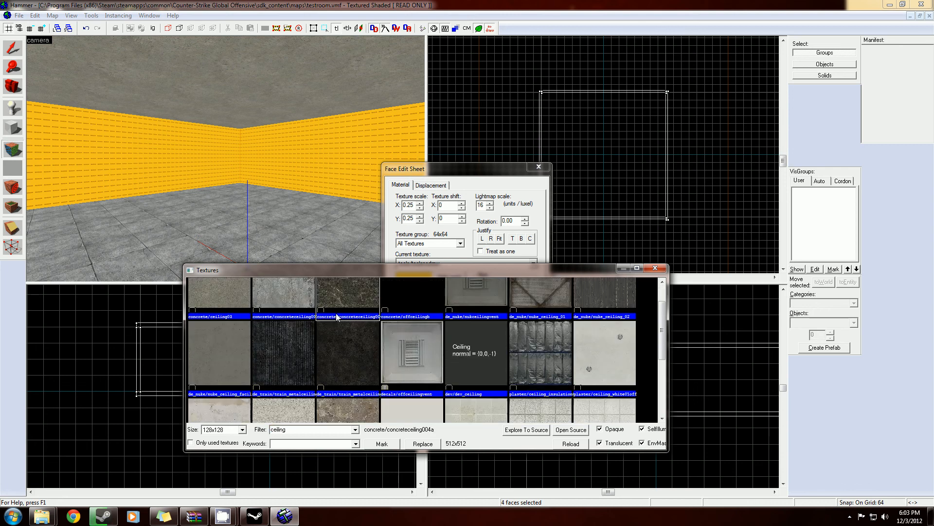
text(wall)
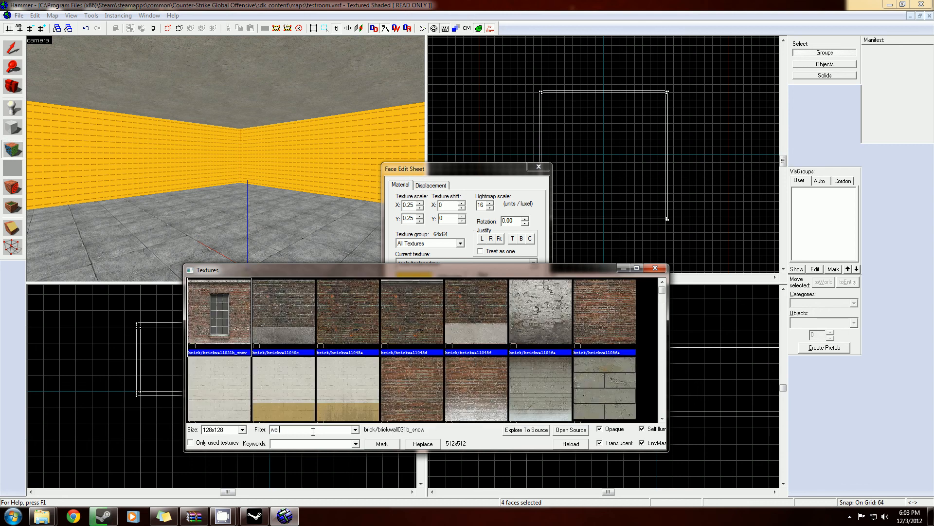
double_click(296, 386)
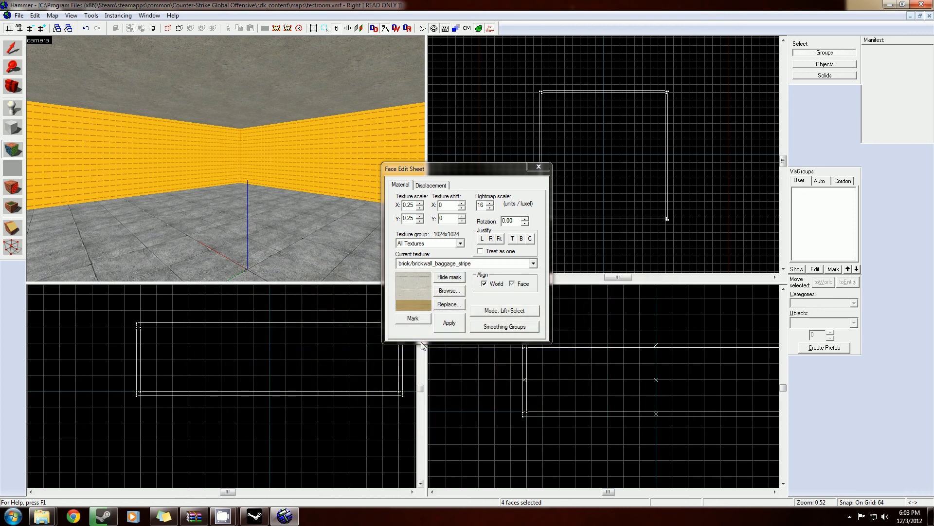
click(456, 327)
mouse_move(223, 515)
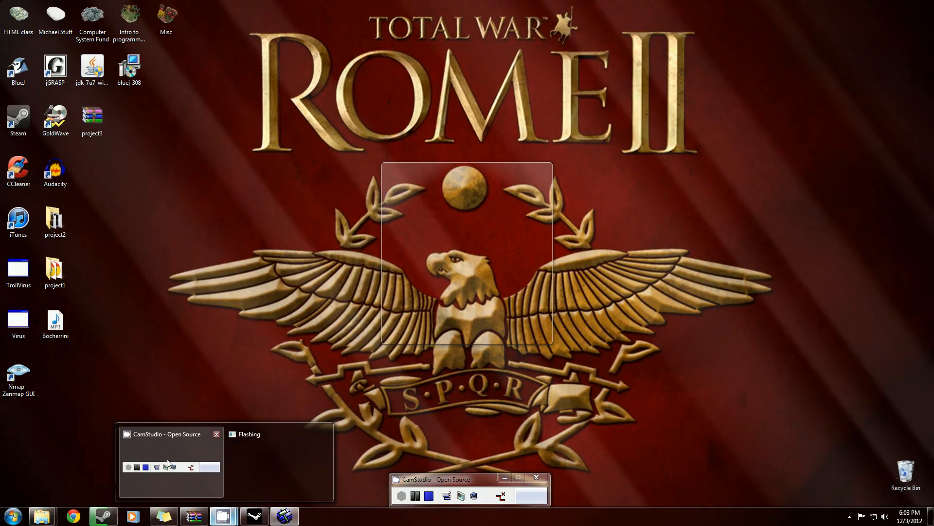
click(263, 461)
click(421, 3)
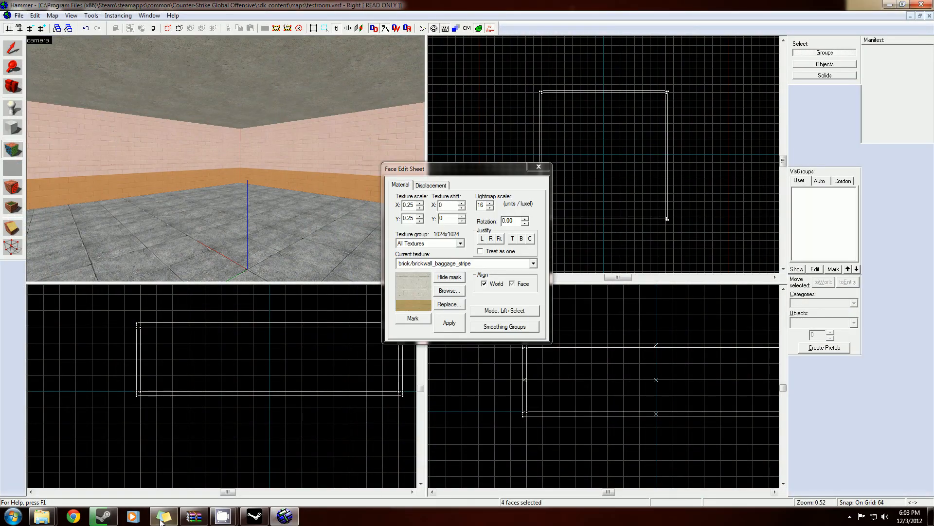
mouse_move(224, 517)
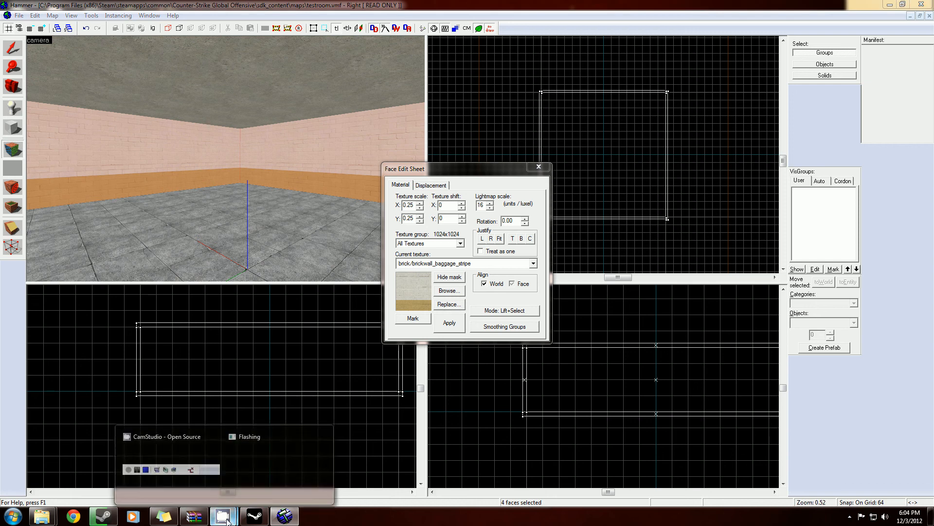
Step: Leave face editing for the Selection tool, select the whole room group and clear the selection again
click(18, 48)
click(160, 136)
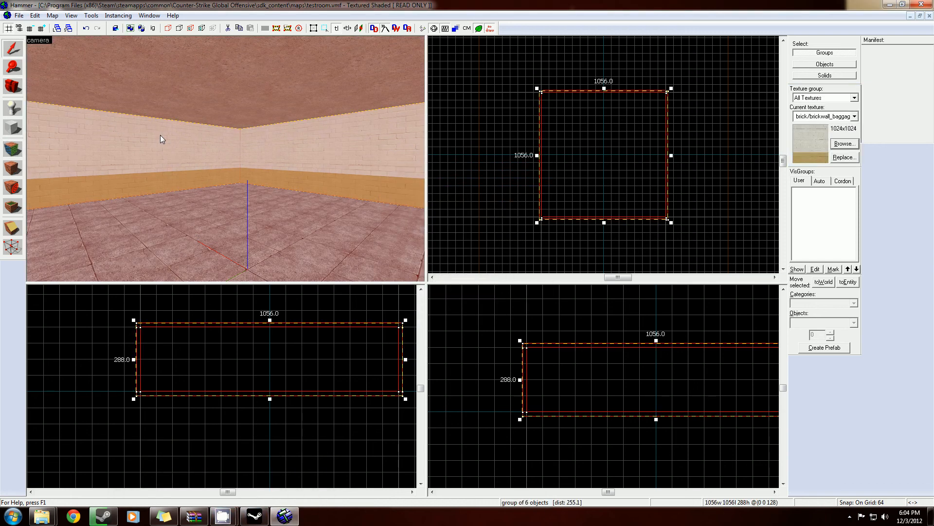
key(z)
key(w)
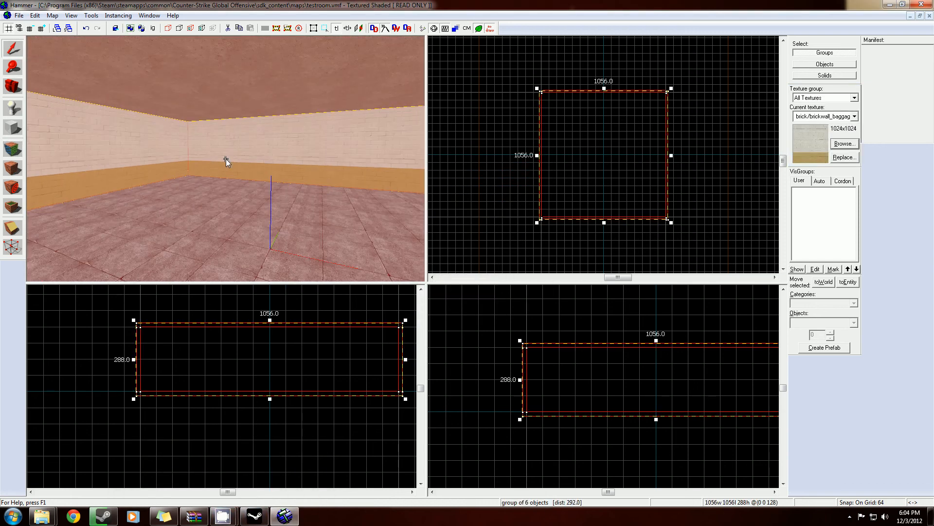
key(w)
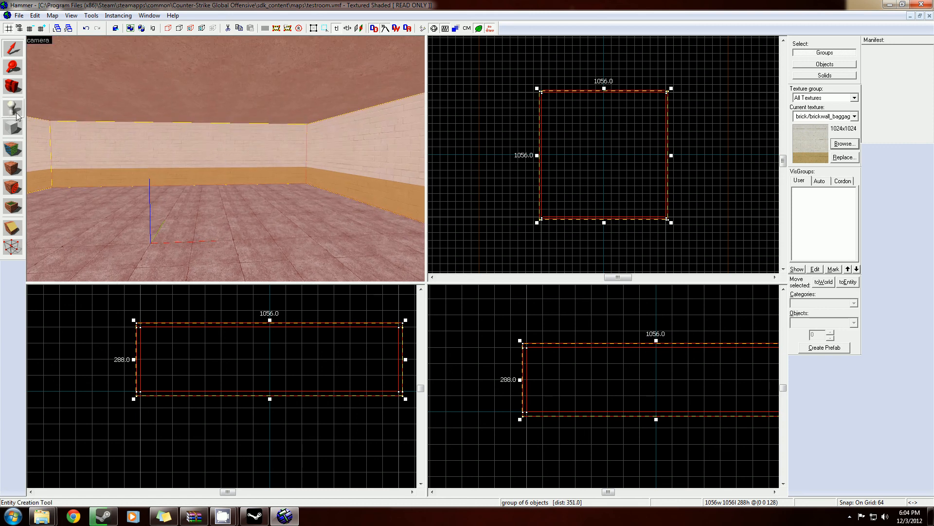
key(a)
click(497, 199)
Step: Examine the room's textured walls, floor and ceiling from several corners in the 3D camera view
key(z)
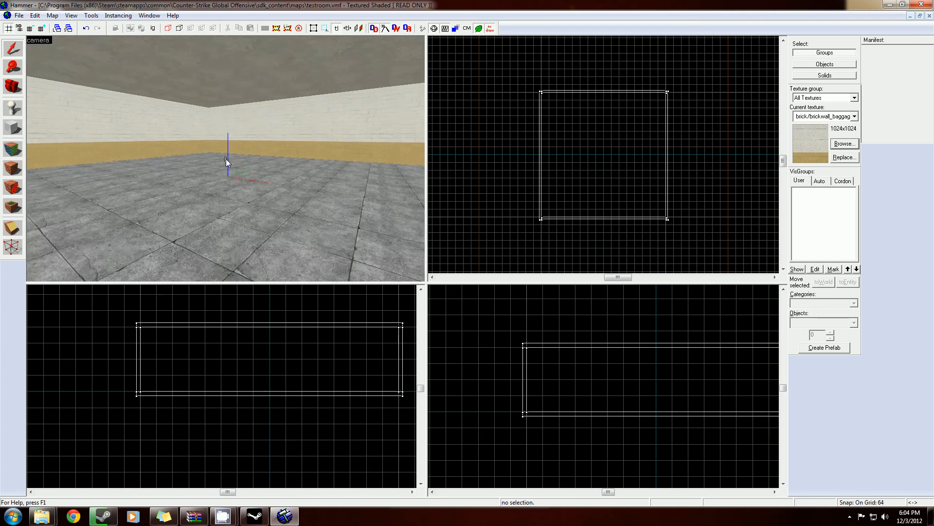
key(w)
key(s)
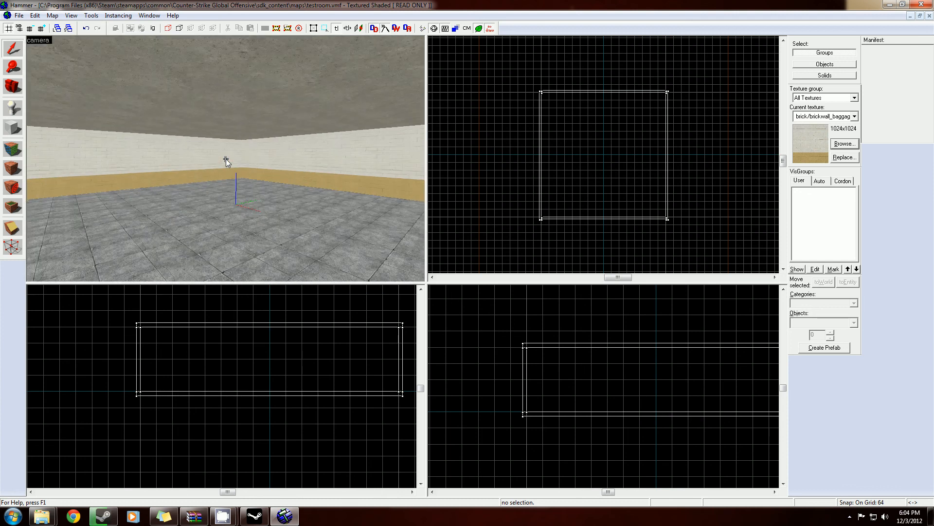
key(s)
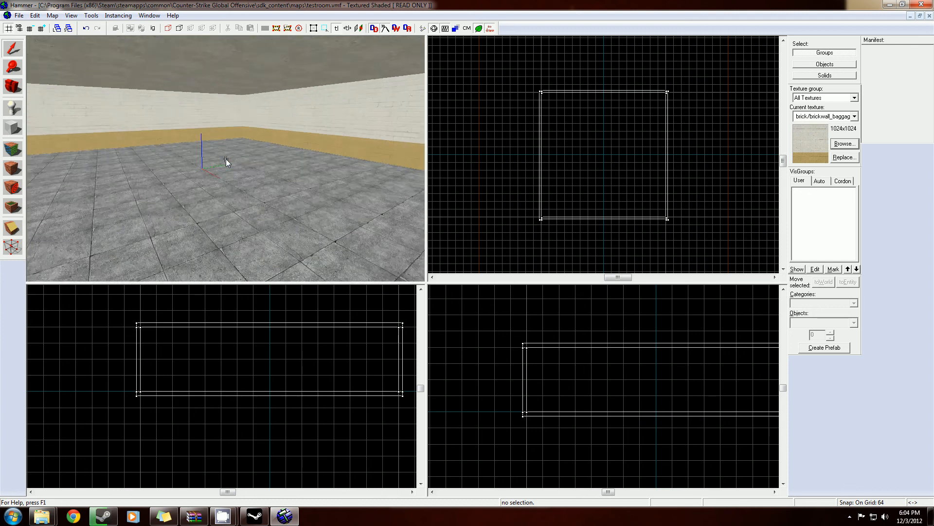
key(w)
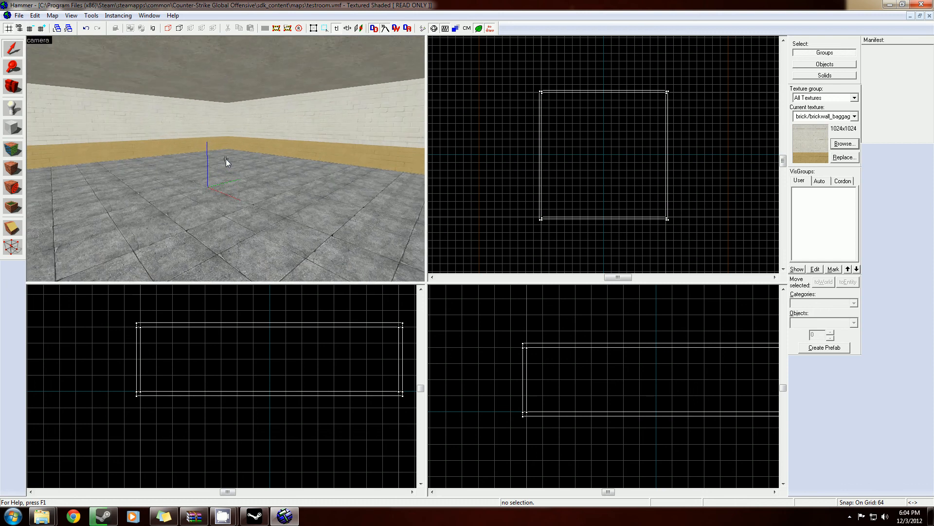
key(w)
key(d)
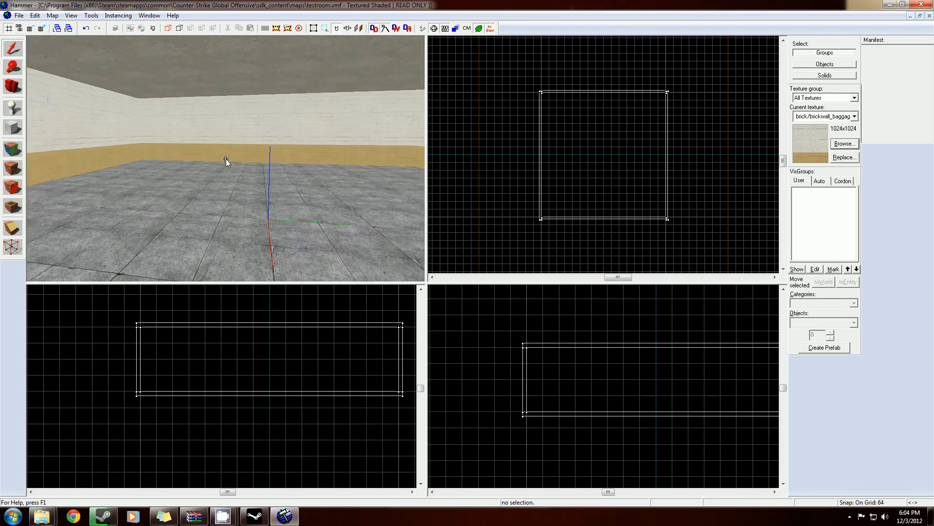
key(s)
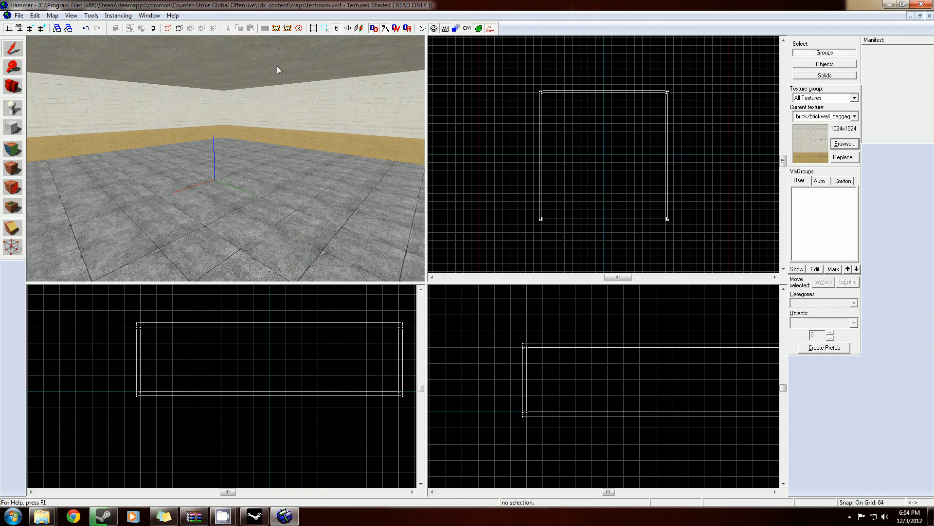
key(s)
key(s)
key(a)
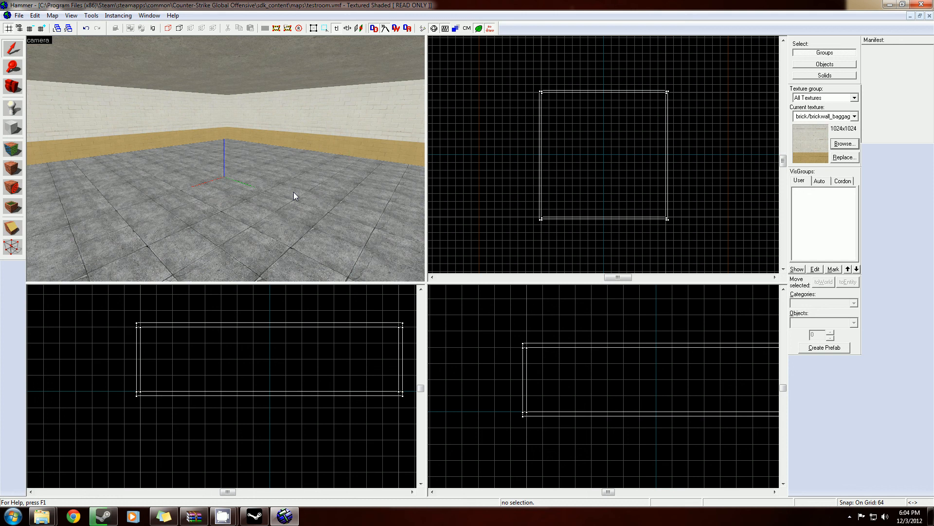
Step: Try to place an info_player_terrorist entity on the floor of the textured room with the Entity tool
click(12, 109)
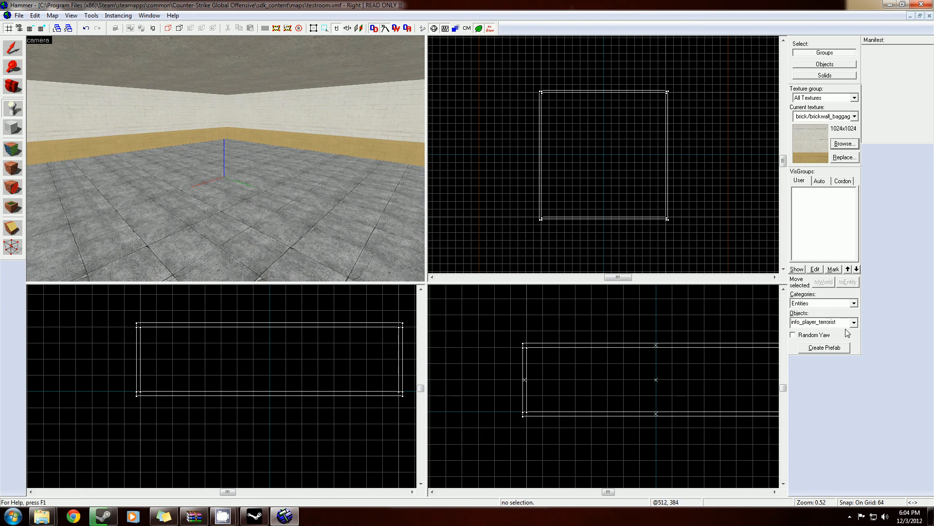
click(855, 323)
click(855, 323)
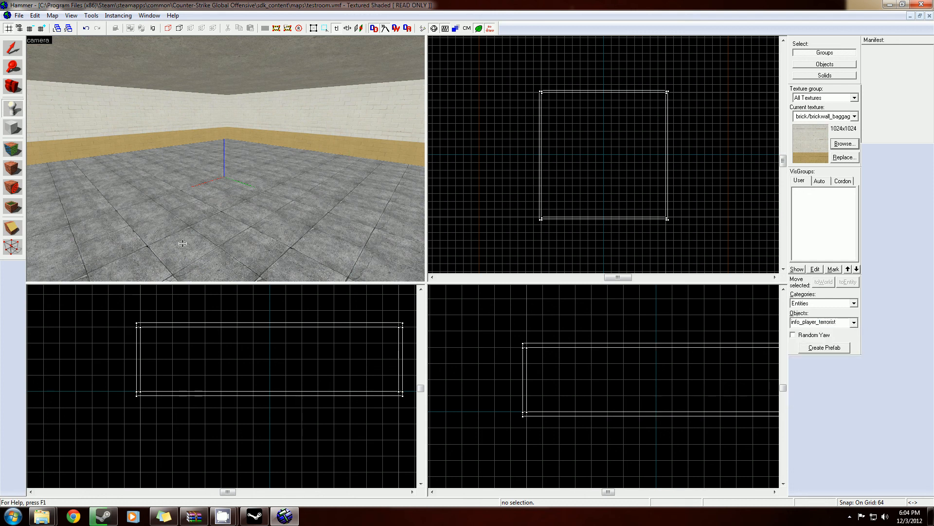
scroll(194, 234, down, 1)
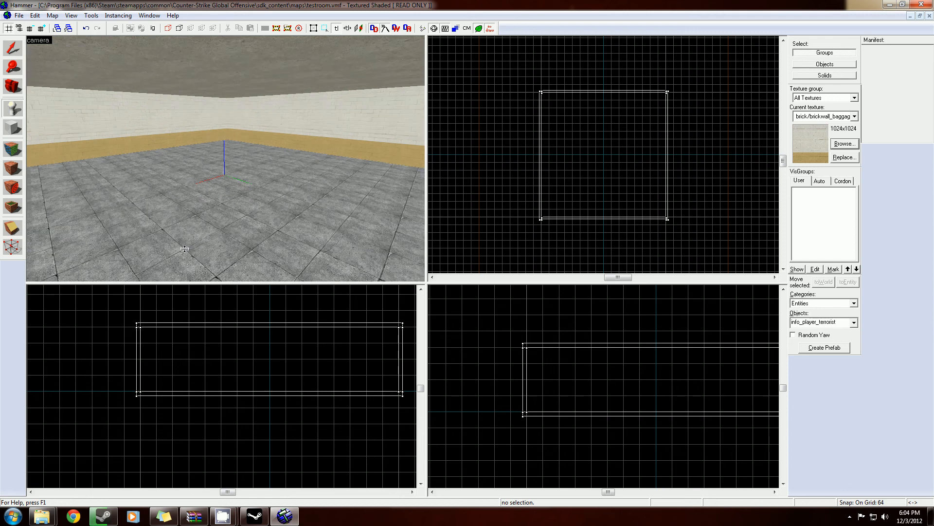
click(184, 249)
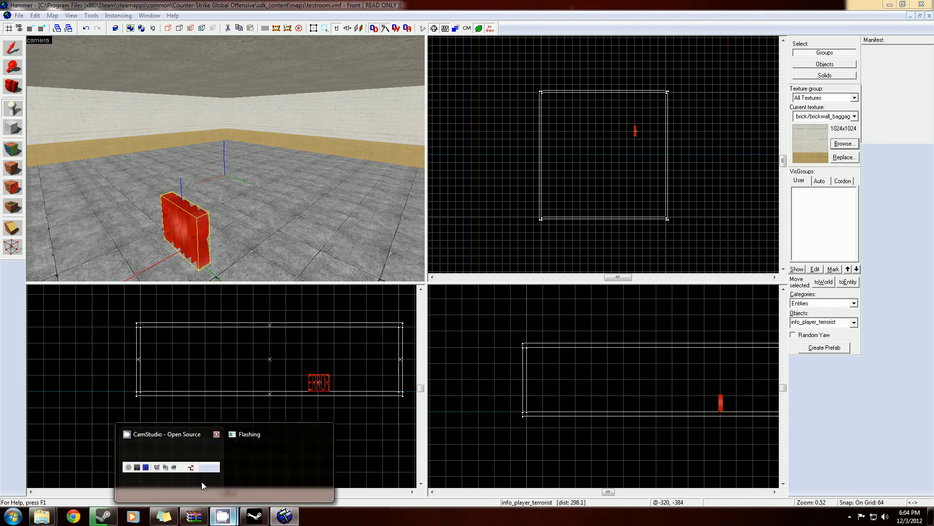
click(217, 491)
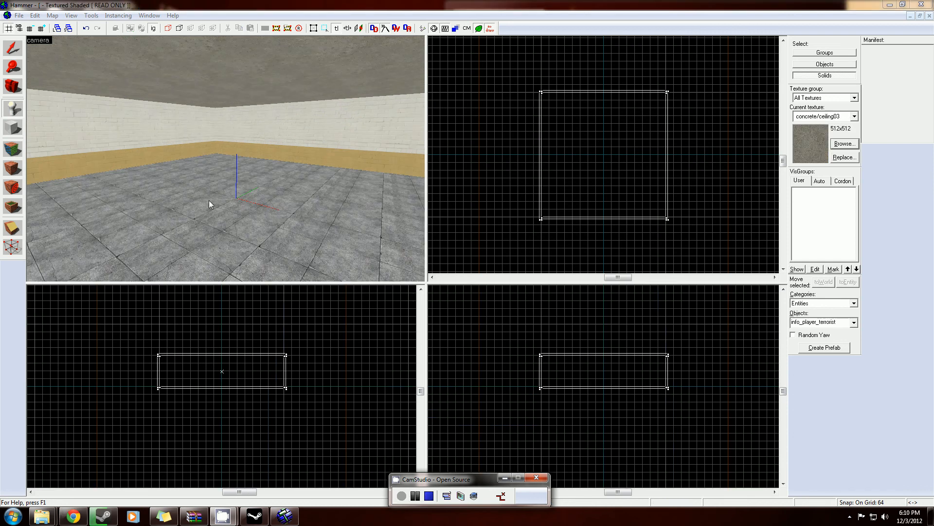
Step: Place an info_player_terrorist spawn entity on the room's floor and inspect its player model up close
click(309, 6)
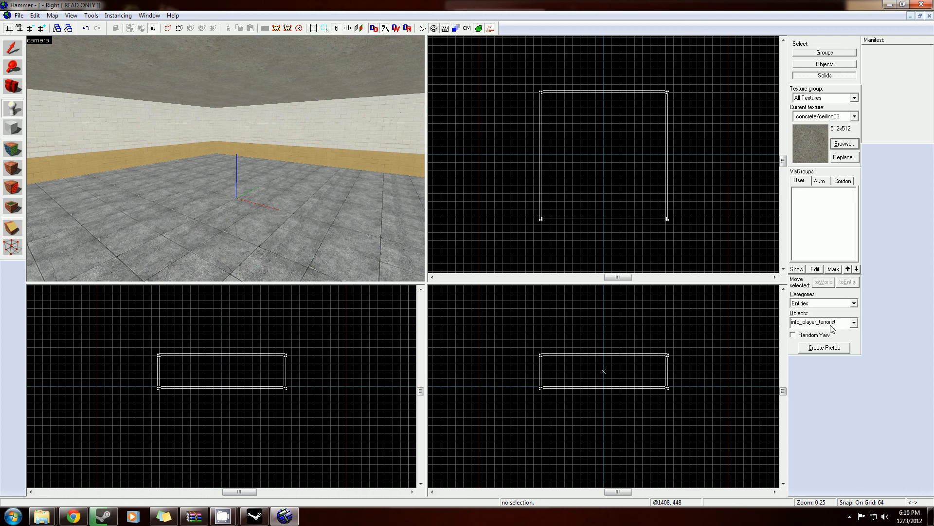
click(8, 112)
click(113, 213)
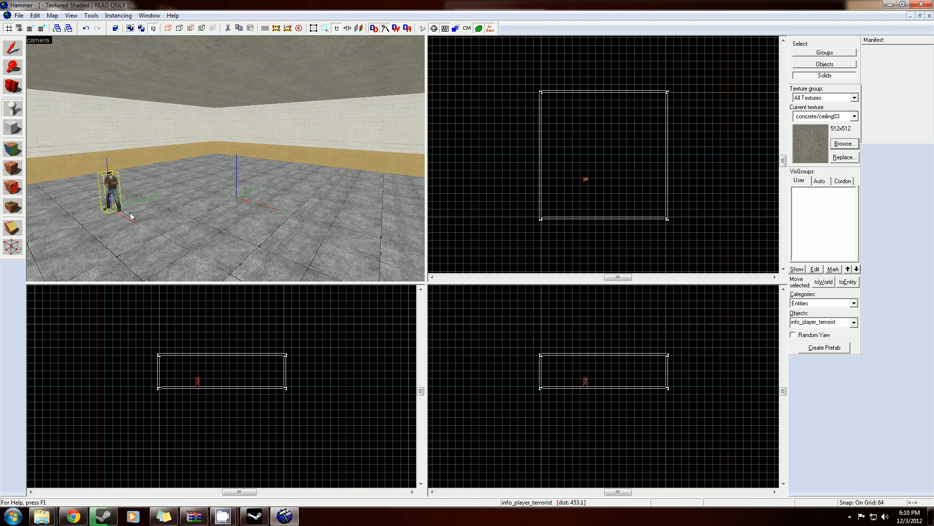
key(z)
key(w)
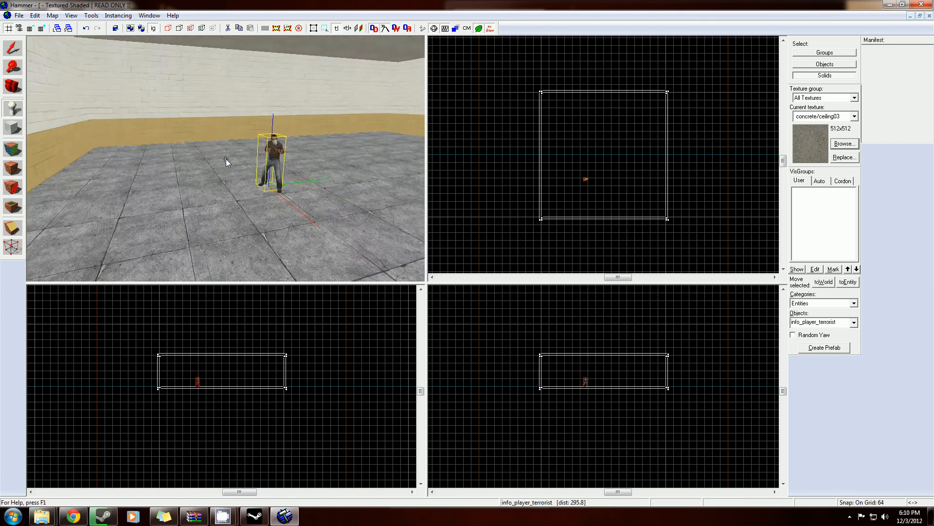
key(s)
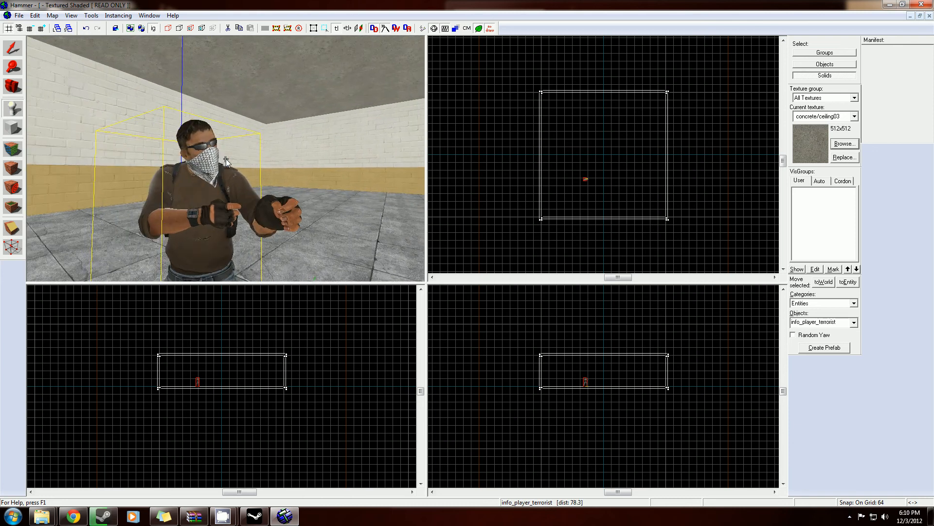
key(s)
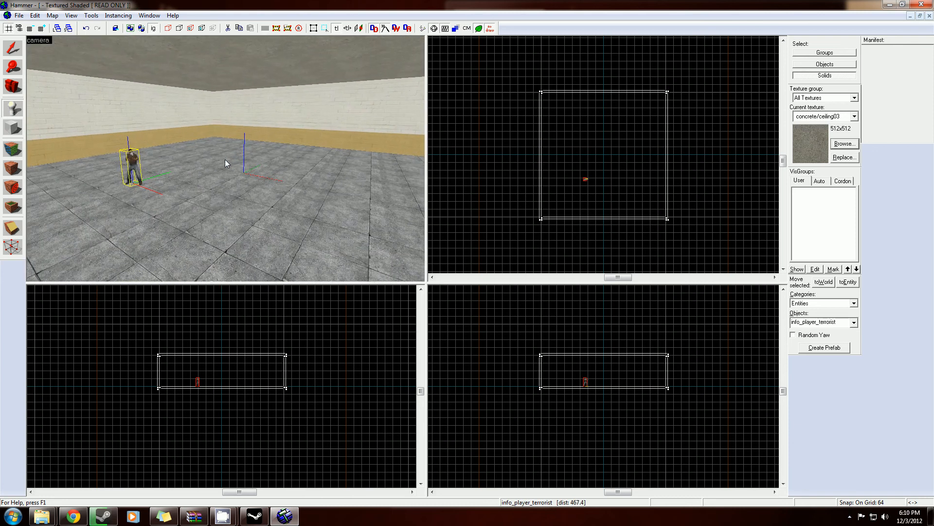
key(z)
Step: Place an info_player_start entity on the floor beside the terrorist spawn
click(855, 322)
scroll(853, 355, up, 1)
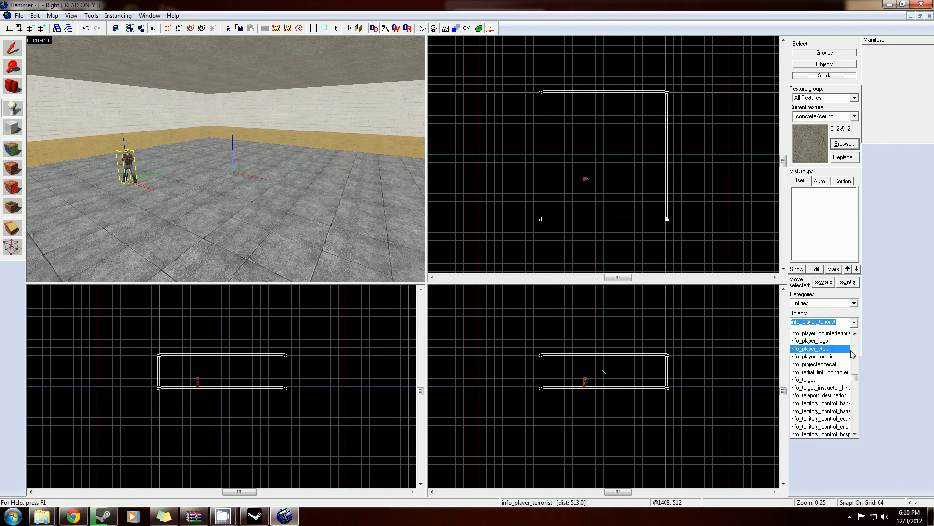
click(809, 348)
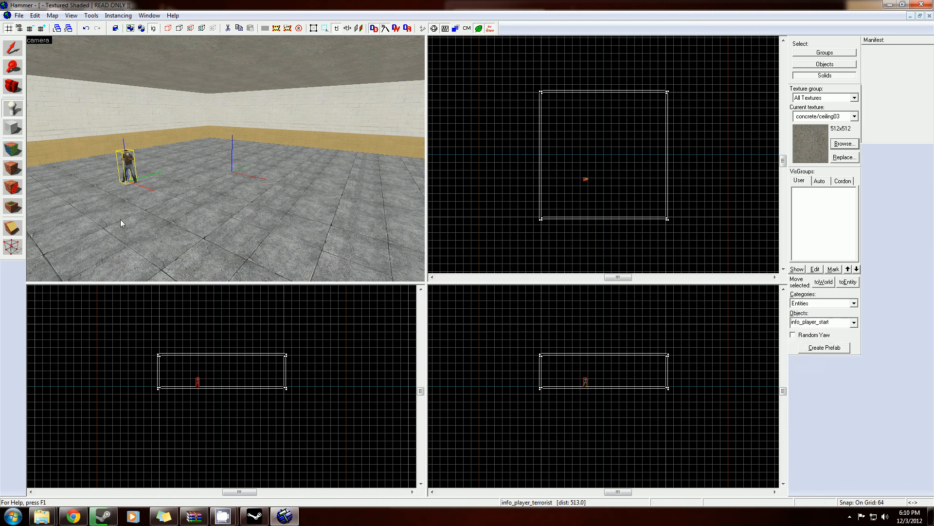
click(854, 323)
click(836, 334)
click(141, 210)
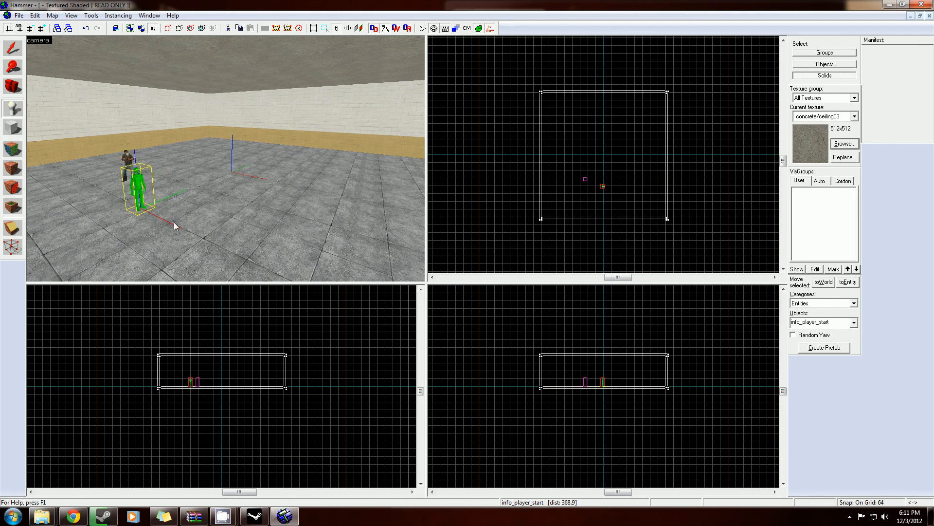
Step: Examine the info_player_start and terrorist spawn models from several angles in the 3D camera view
scroll(98, 218, up, 3)
scroll(98, 218, down, 1)
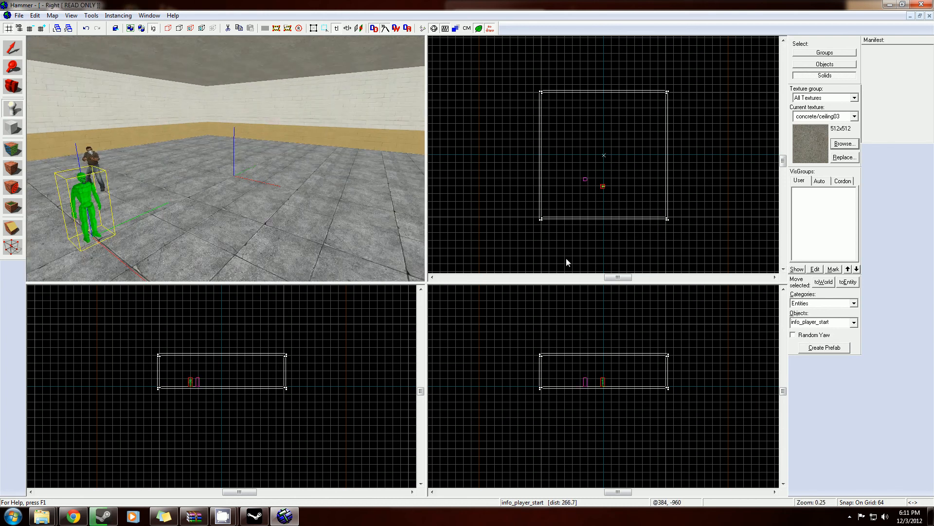
key(z)
key(d)
key(d)
key(w)
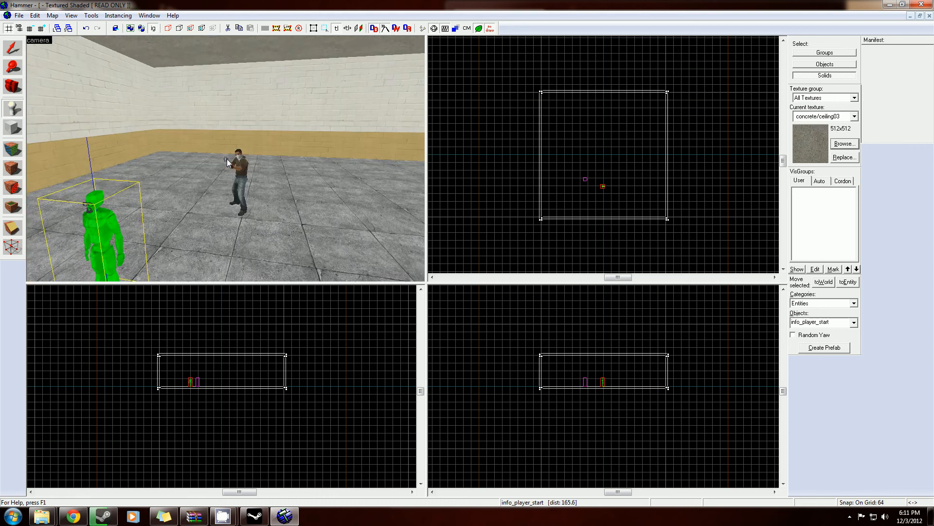
key(s)
key(s)
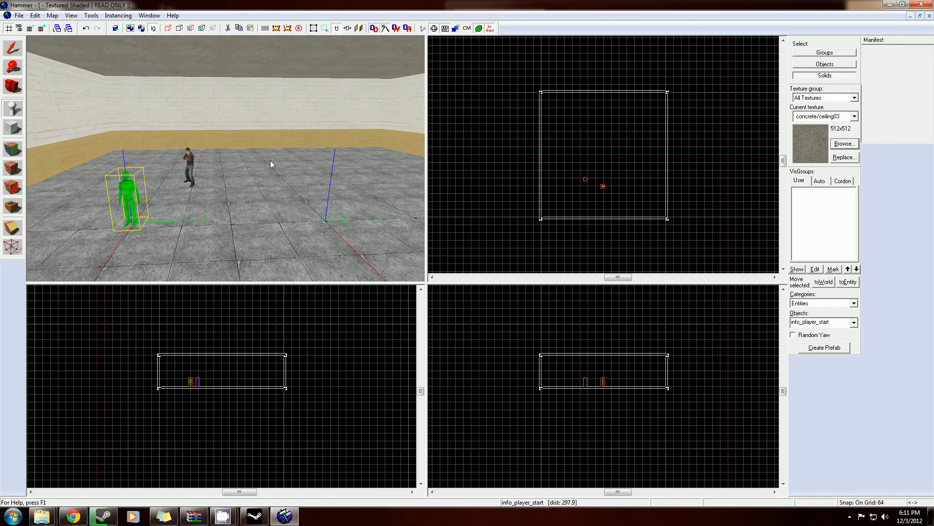
key(z)
Step: Place an info_player_counterterrorist entity on the floor near the info_player_start and terrorist spawns and view all three together
click(854, 322)
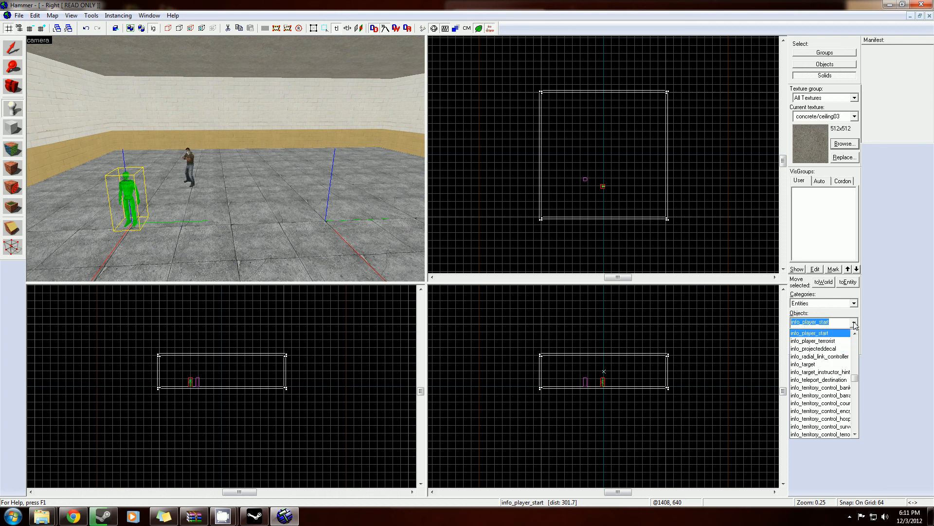
scroll(831, 347, up, 1)
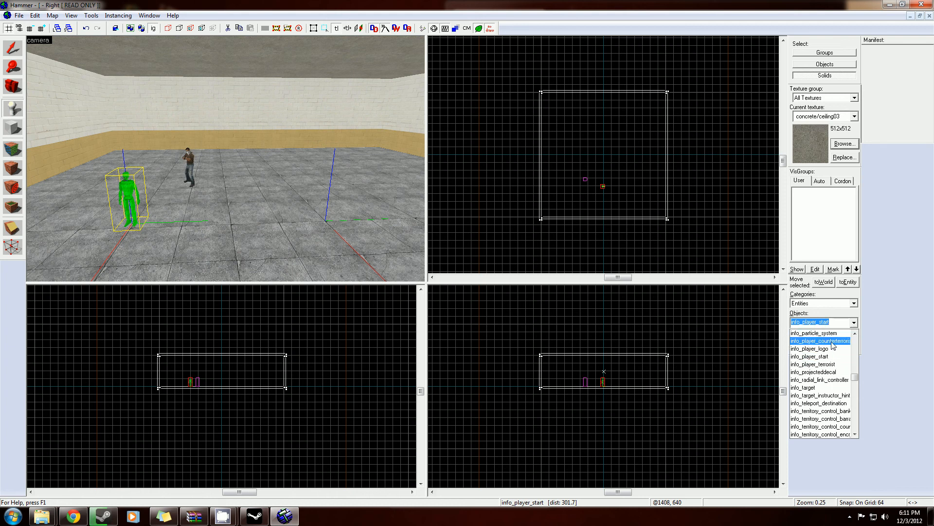
click(830, 341)
click(174, 258)
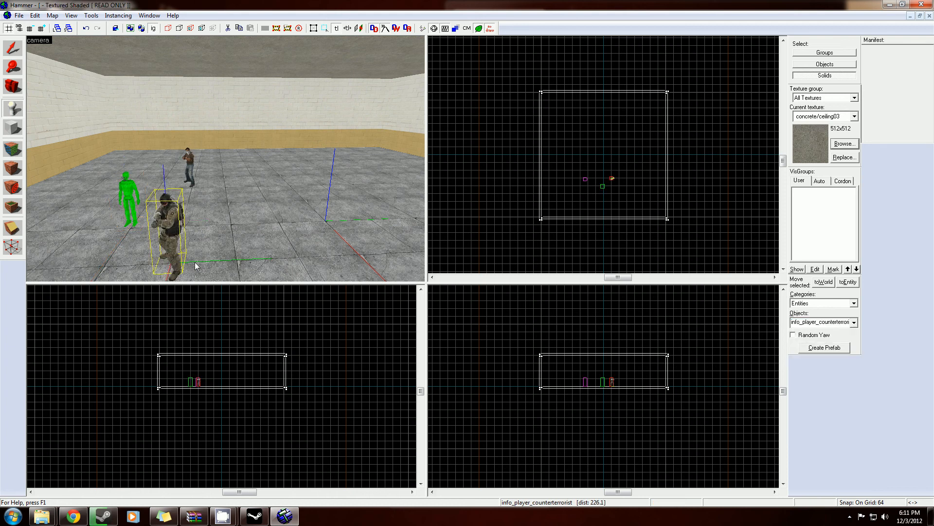
scroll(241, 223, down, 2)
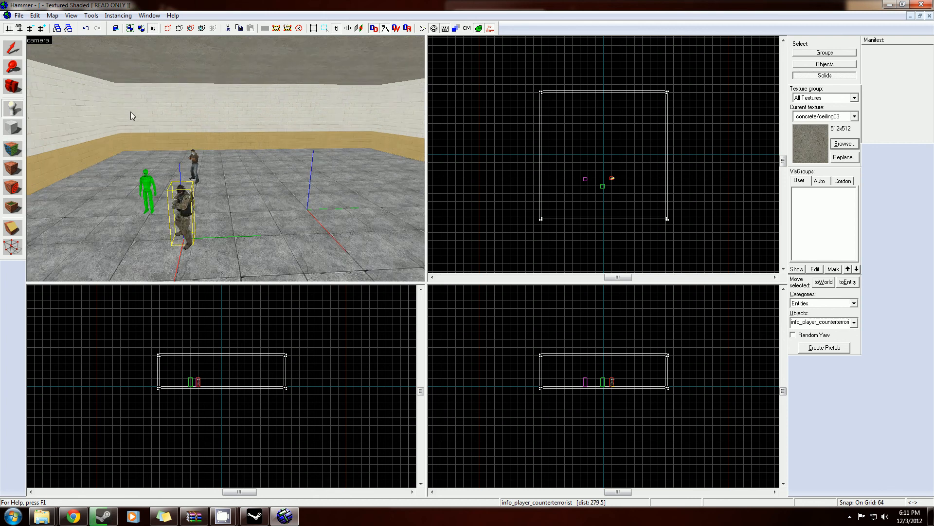
key(z)
key(d)
key(z)
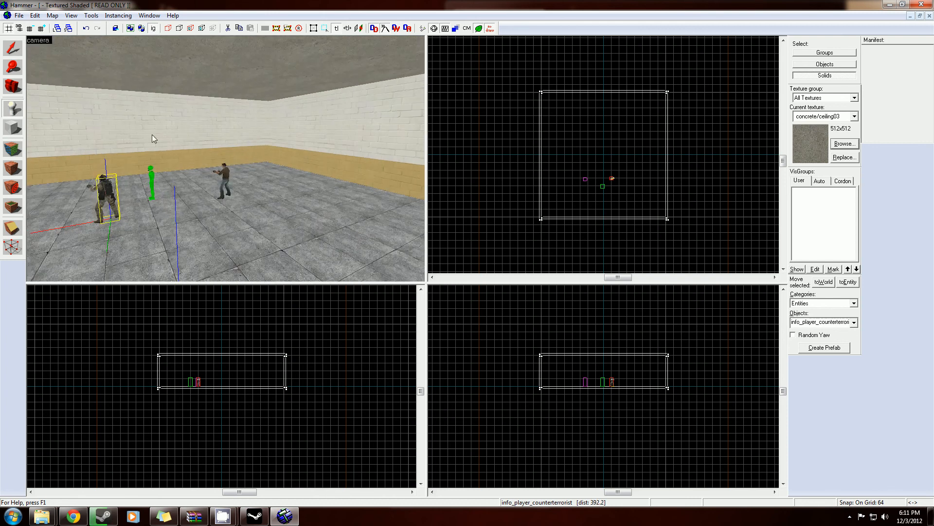
Step: Save the map as testroom.vmf in the sdk_content maps folder, overwriting the existing file
click(19, 15)
click(20, 16)
click(18, 15)
click(40, 69)
click(146, 169)
click(385, 267)
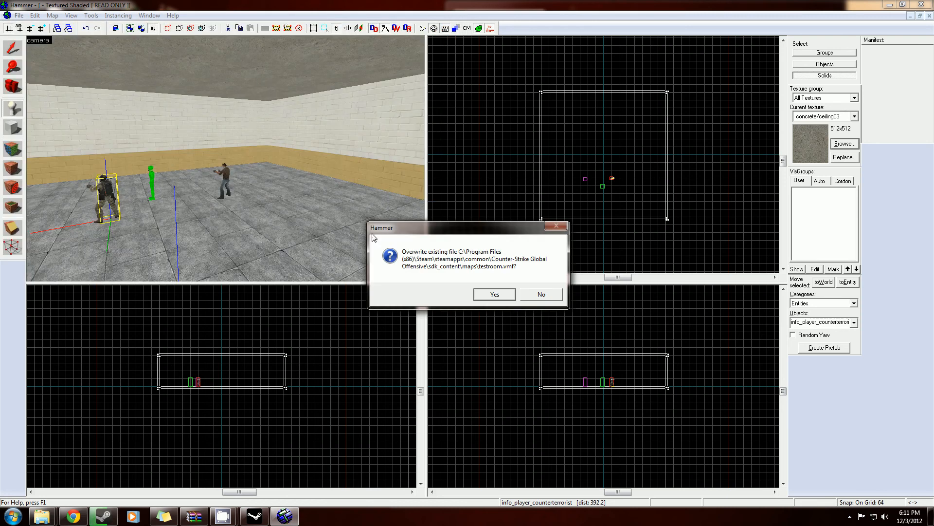
click(497, 294)
Step: Compile and run the map with BSP, VIS and RAD set to Normal, and close the finished compile log
click(34, 15)
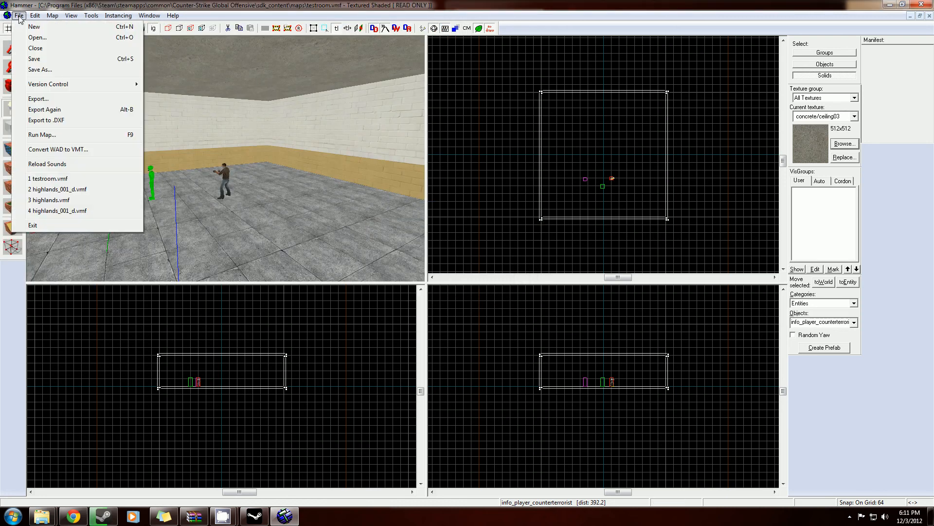
click(51, 135)
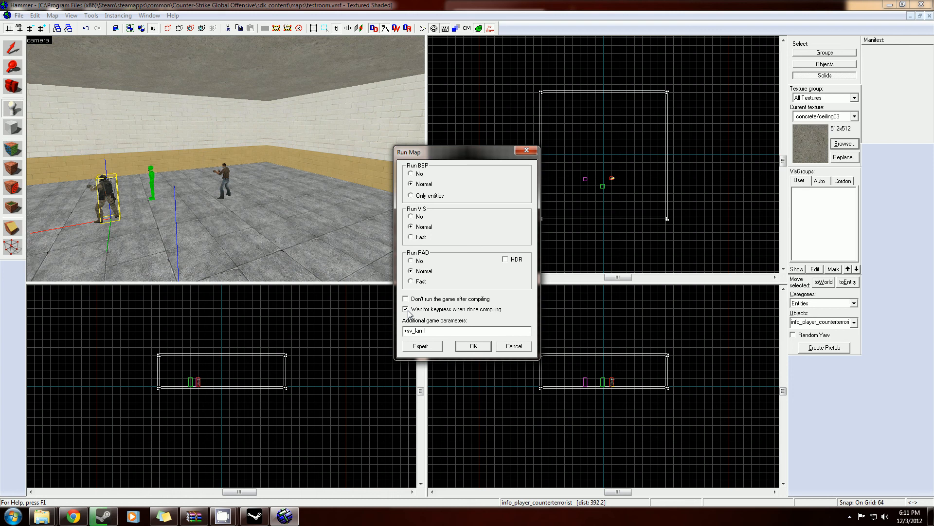
click(471, 346)
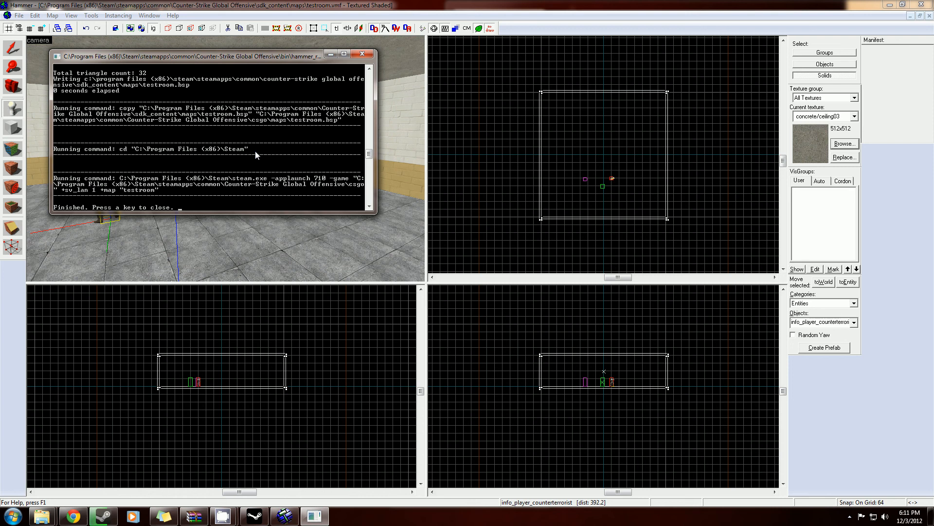
key(Return)
Step: Select the ceiling brush and shrink its width to 976 units to open a gap along one wall
key(z)
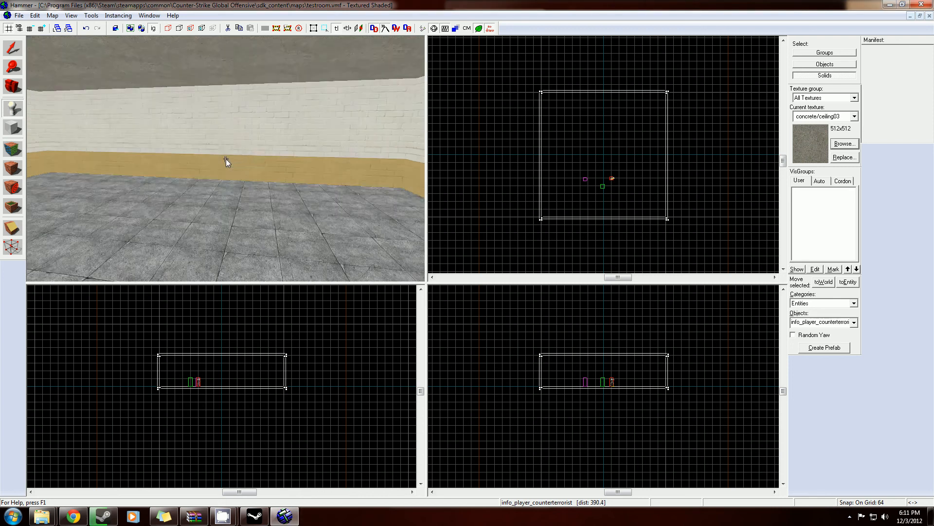
key(z)
key(shift+s)
click(186, 84)
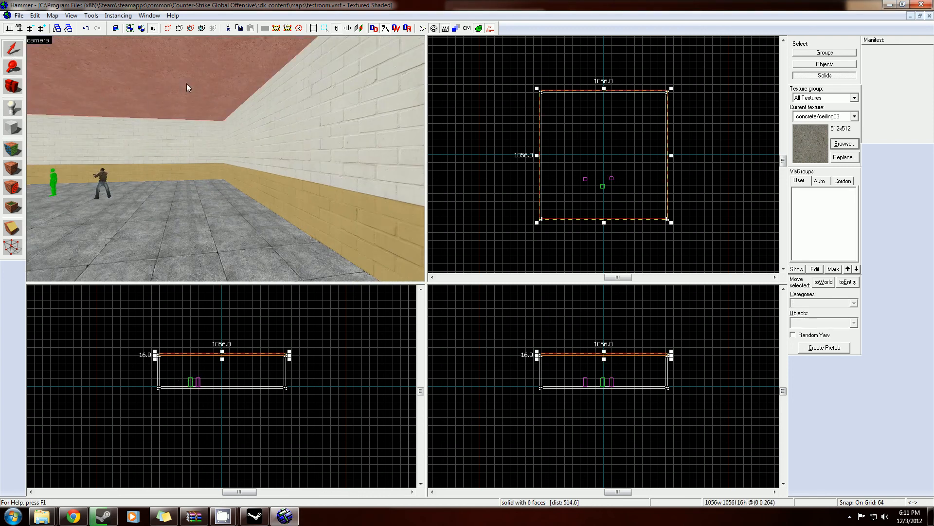
scroll(530, 163, up, 7)
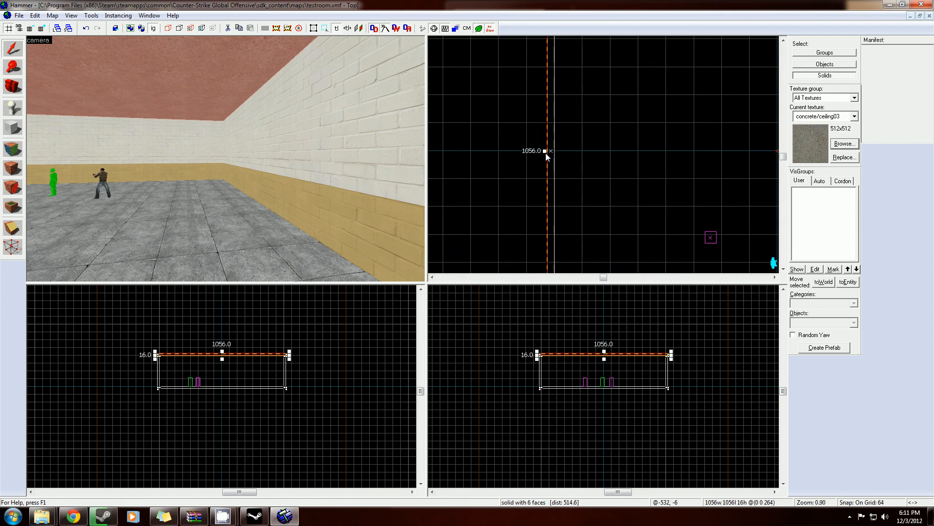
drag(545, 152, 571, 154)
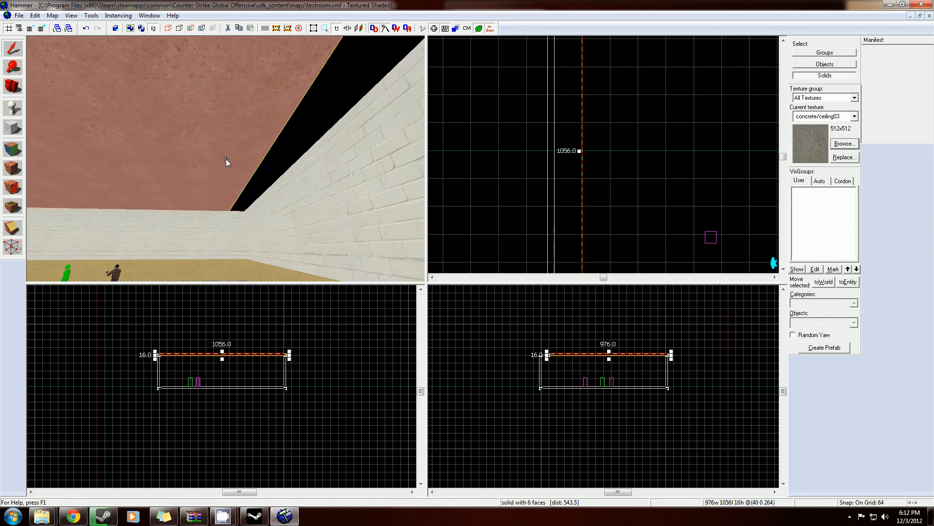
Step: Examine the gap between the ceiling and the wall from inside and outside the room
key(d)
key(w)
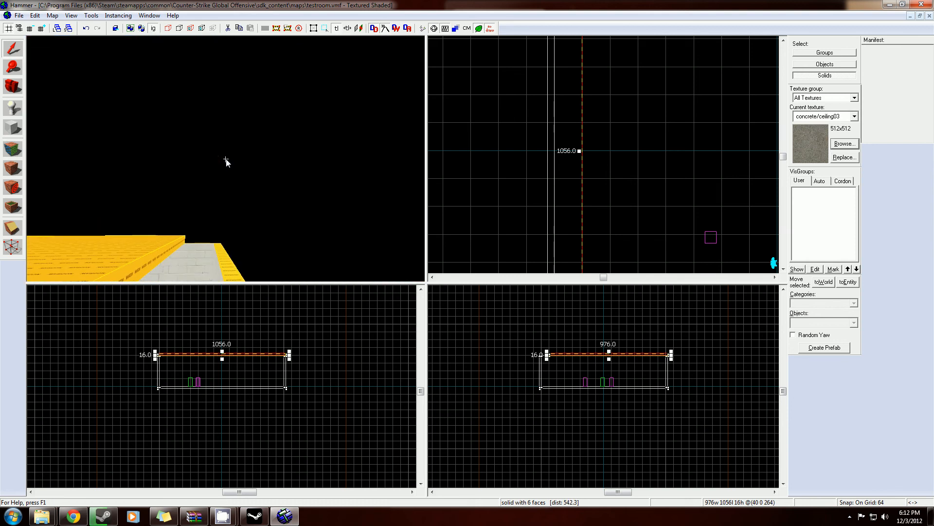
key(s)
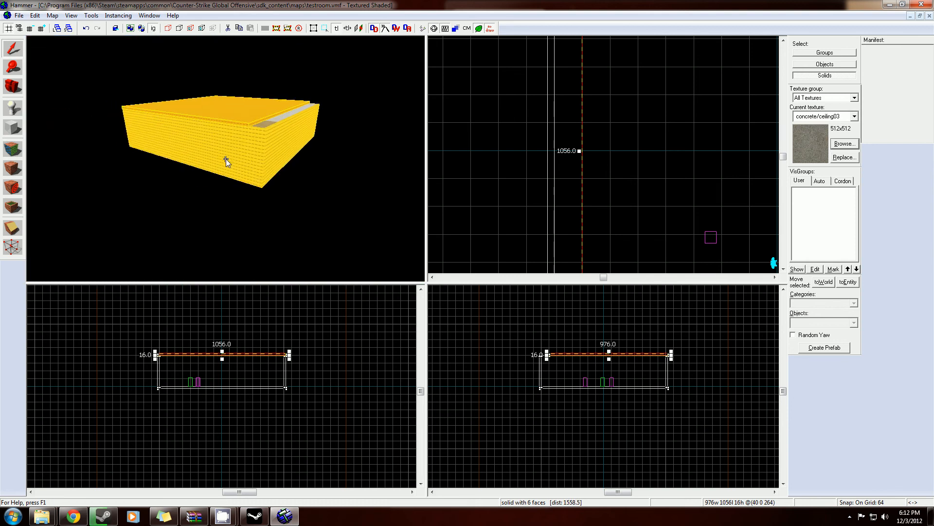
key(w)
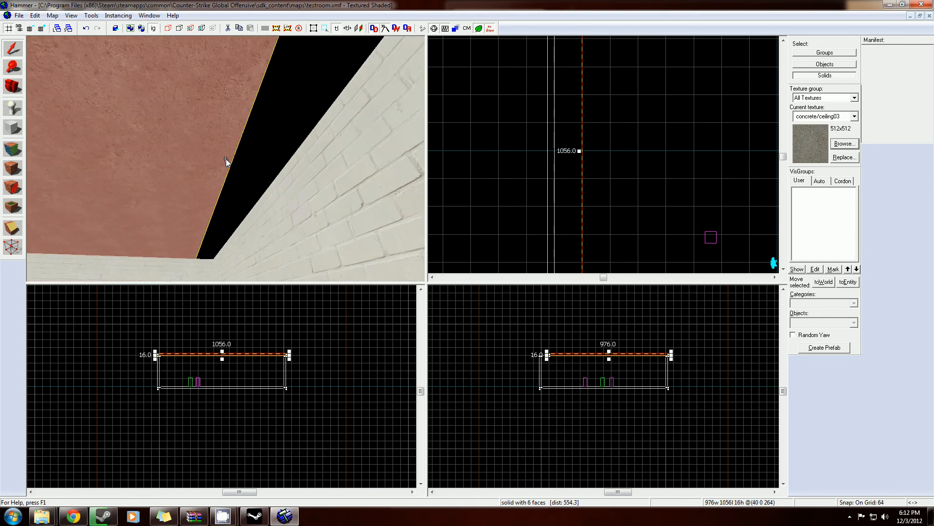
key(z)
key(w)
key(d)
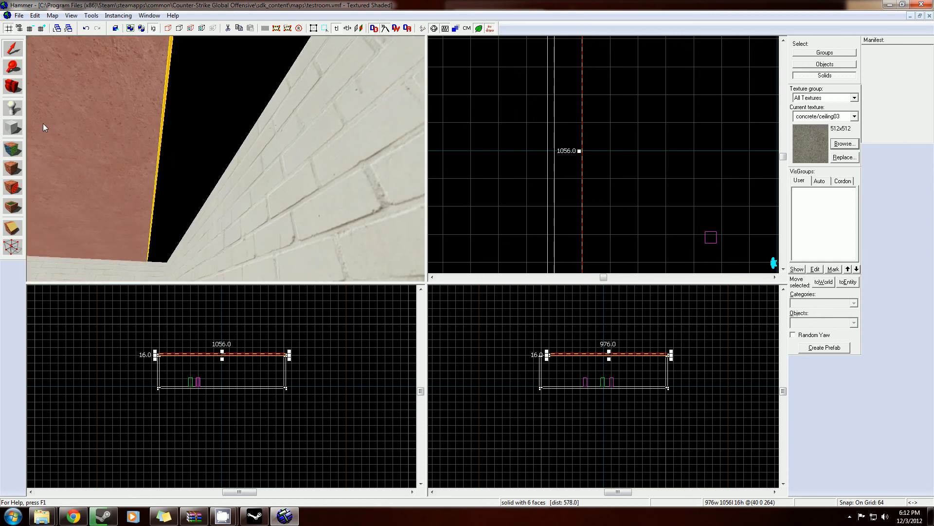
key(s)
key(a)
key(z)
key(w)
key(s)
key(w)
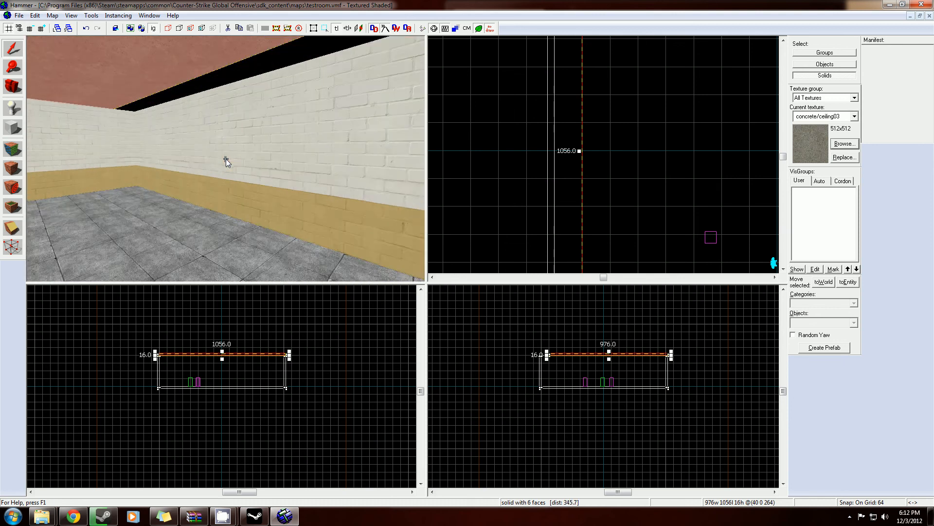
key(s)
key(w)
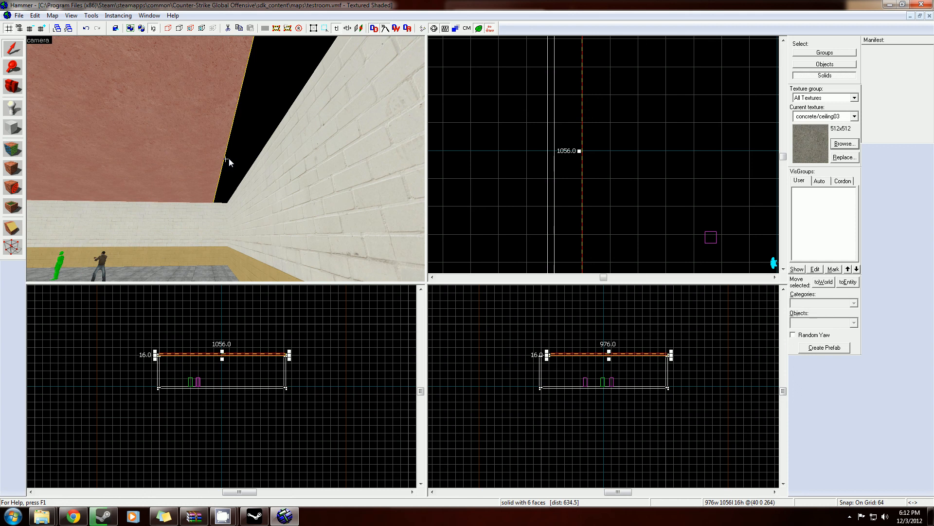
key(w)
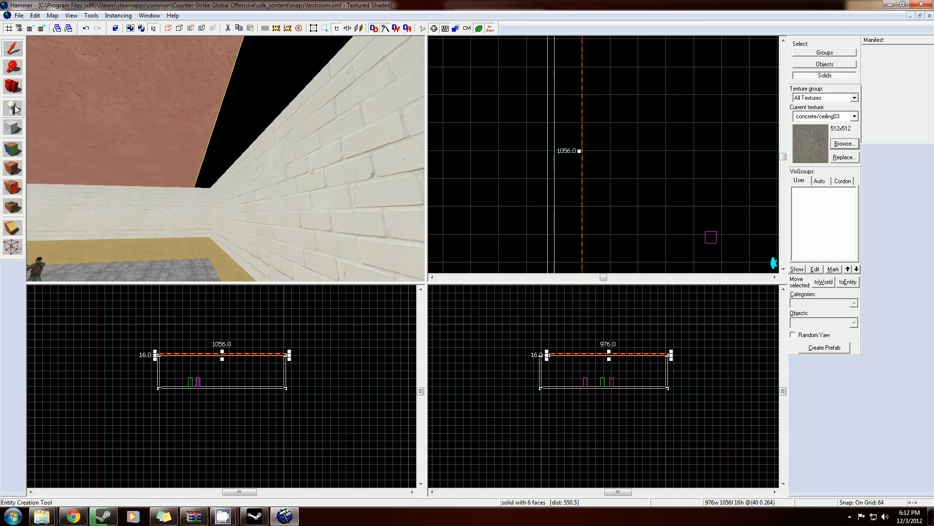
Step: Compile the map with the ceiling gap using Normal BSP, VIS and RAD, check the log for leak errors, and close it
click(20, 16)
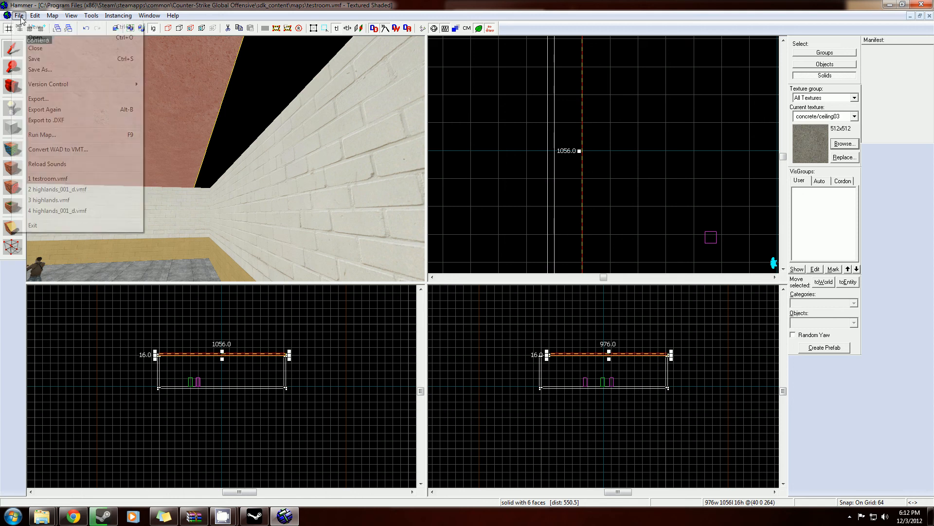
click(55, 135)
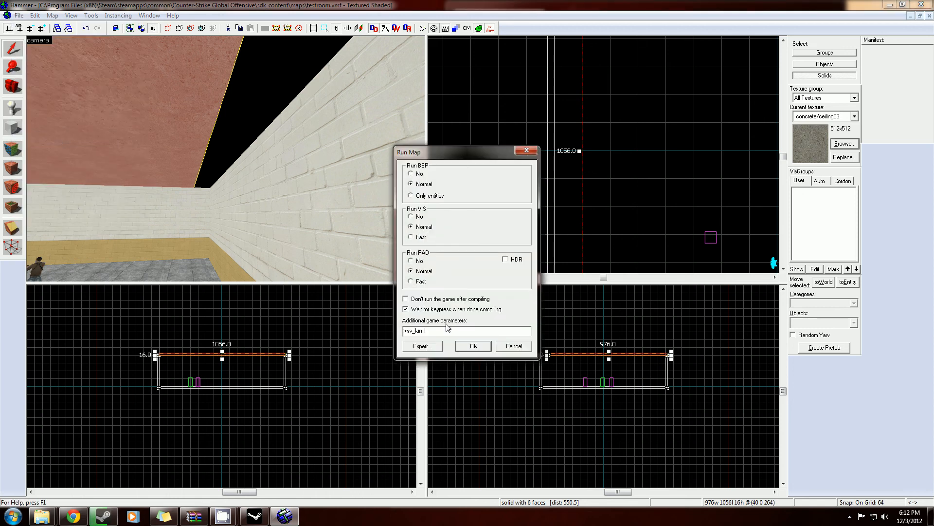
click(473, 346)
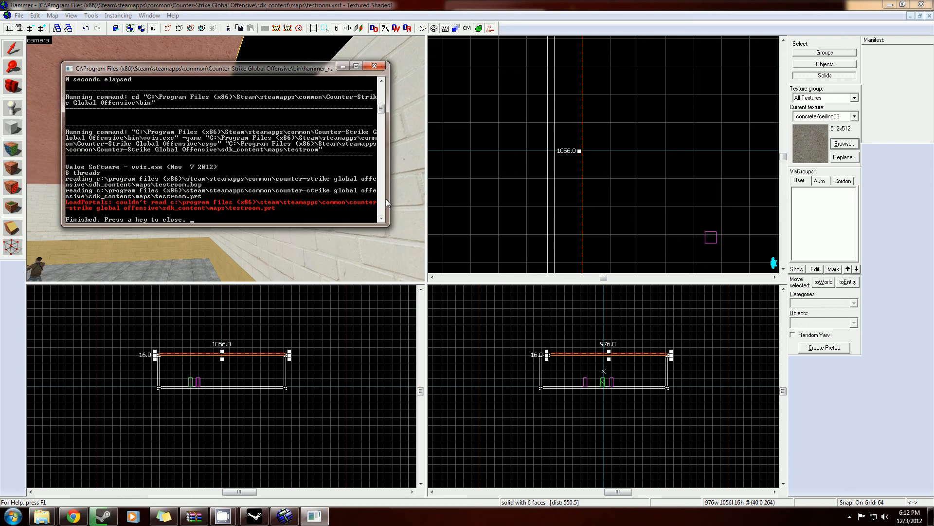
mouse_move(382, 108)
mouse_down()
mouse_move(380, 84)
mouse_move(380, 96)
mouse_up()
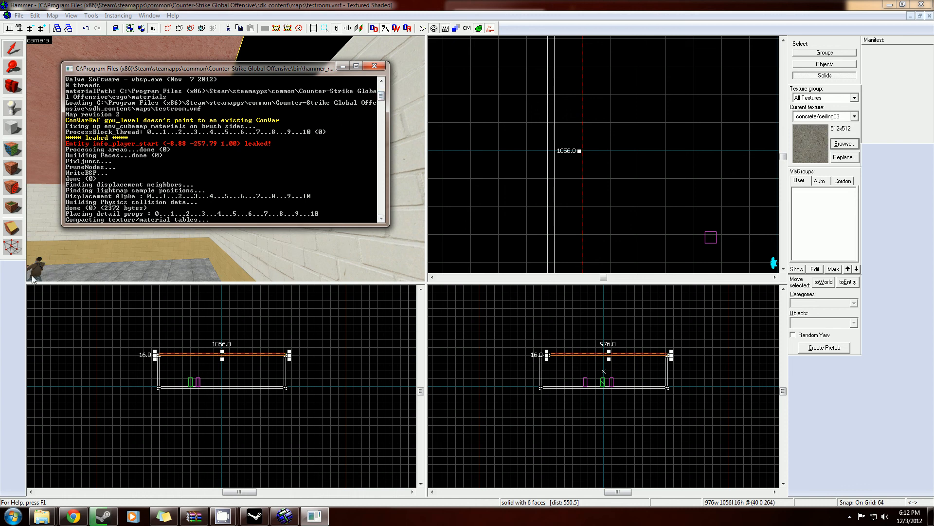
click(374, 65)
click(53, 15)
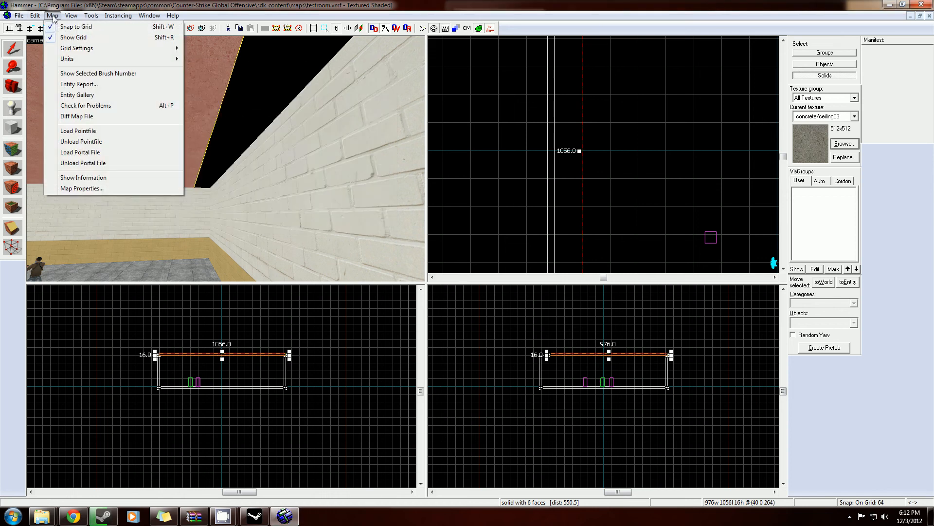
click(53, 15)
drag(334, 173, 293, 173)
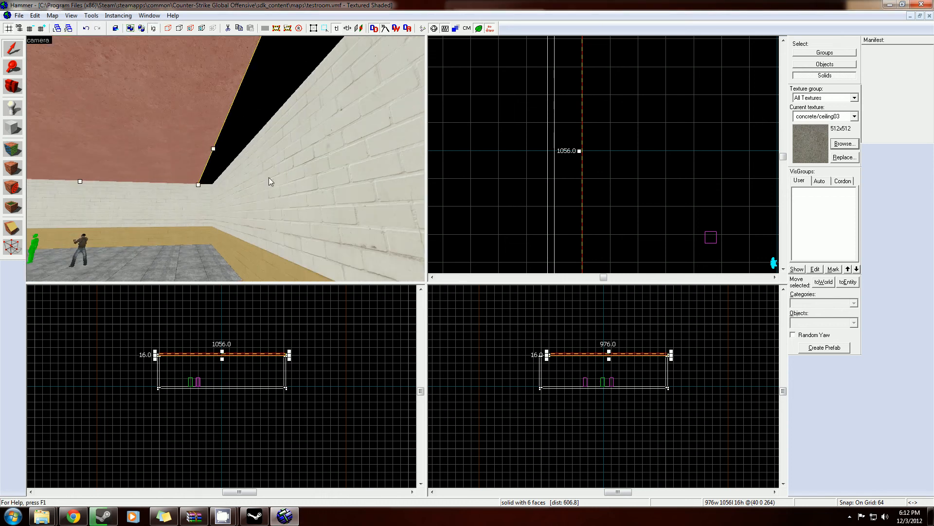
key(a)
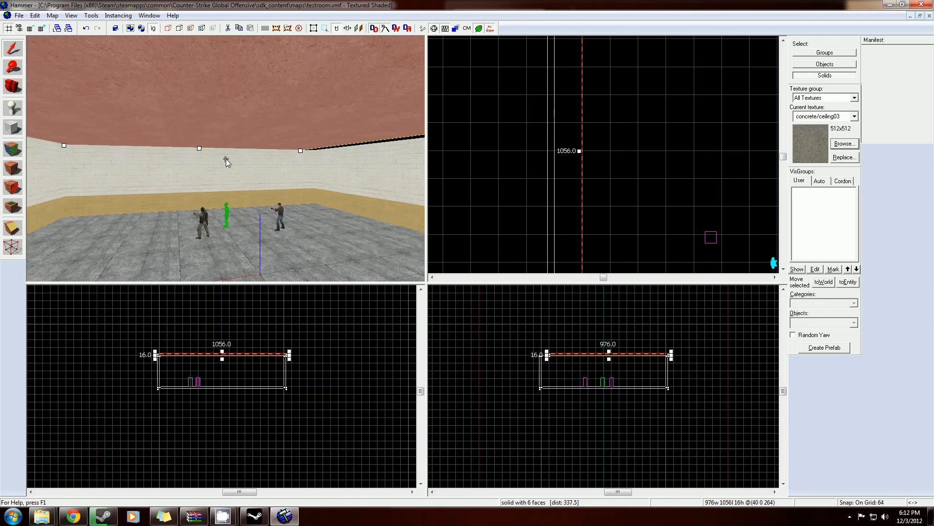
key(w)
key(w)
key(z)
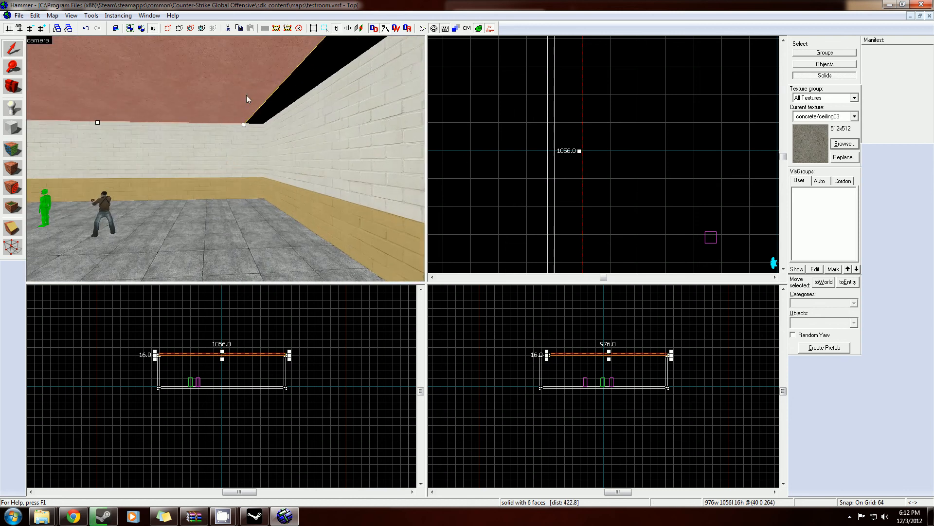
Step: Set the grid size to 4 and widen the ceiling to 1036 units, leaving only a narrow gap along the wall
click(31, 27)
click(31, 28)
click(31, 28)
click(31, 28)
scroll(484, 112, up, 5)
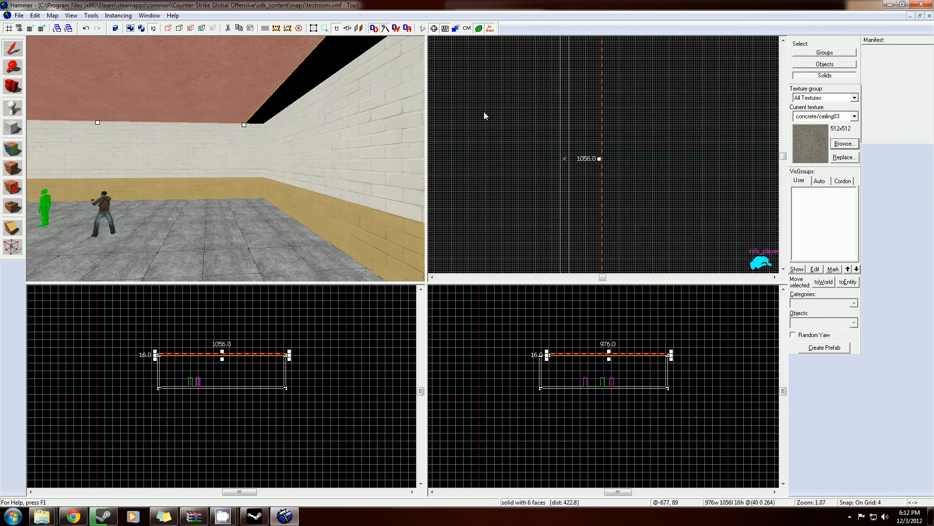
scroll(722, 208, up, 2)
drag(722, 209, 627, 205)
key(z)
key(w)
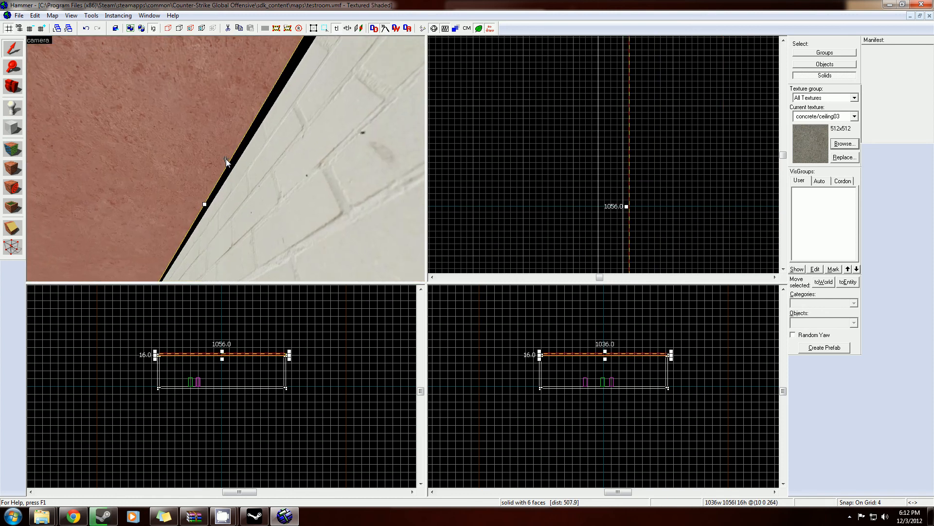
key(s)
key(z)
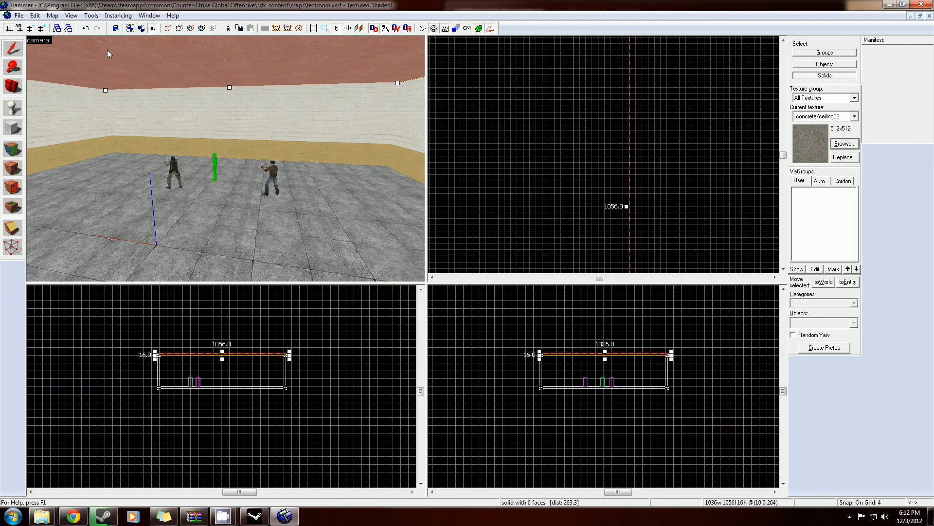
Step: Save the map, compile it with the narrow ceiling gap using Normal BSP, VIS and RAD, and close the compile log
click(19, 15)
click(53, 59)
click(19, 15)
click(44, 134)
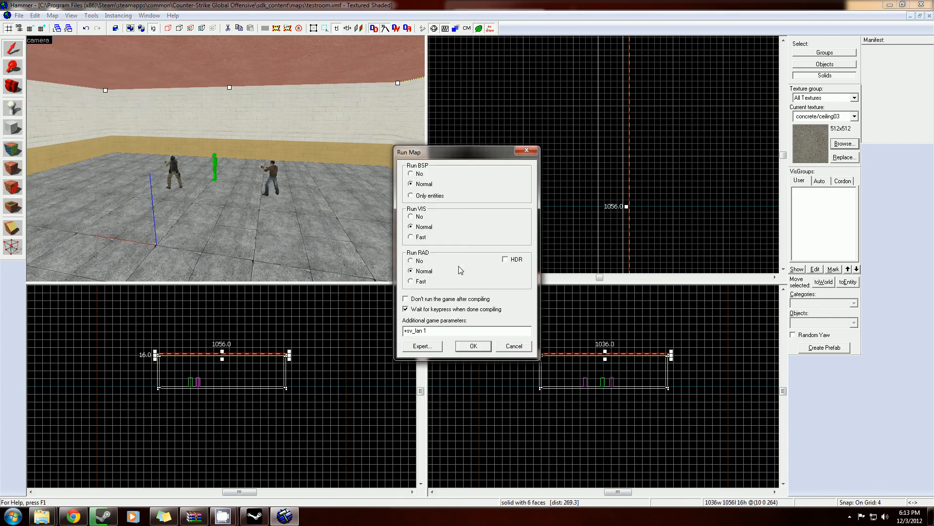
click(467, 347)
click(386, 79)
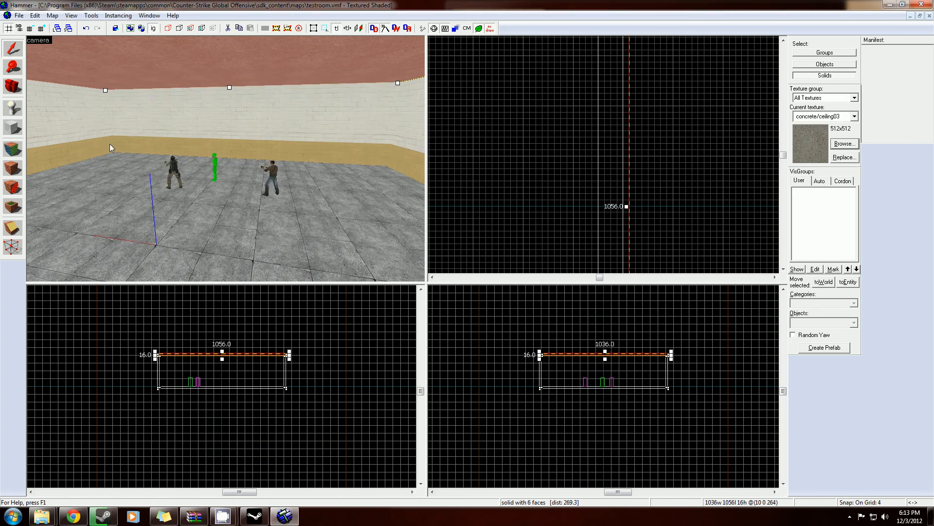
Step: Load the map's default pointfile, testroom.lin, to trace the leak
click(53, 15)
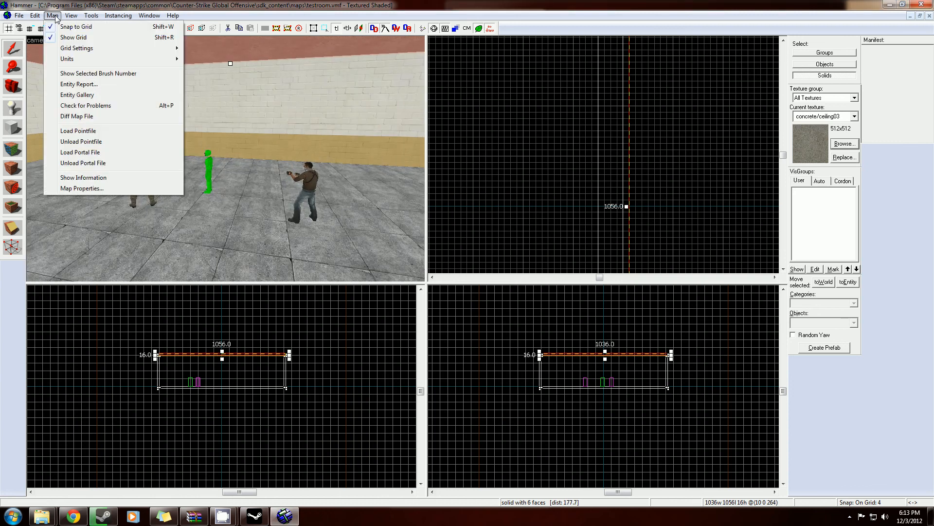
click(94, 130)
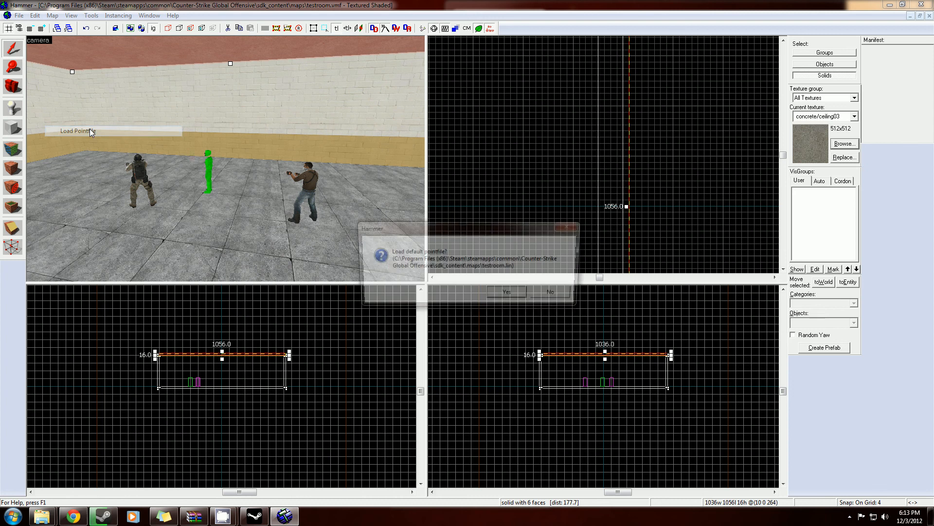
click(511, 295)
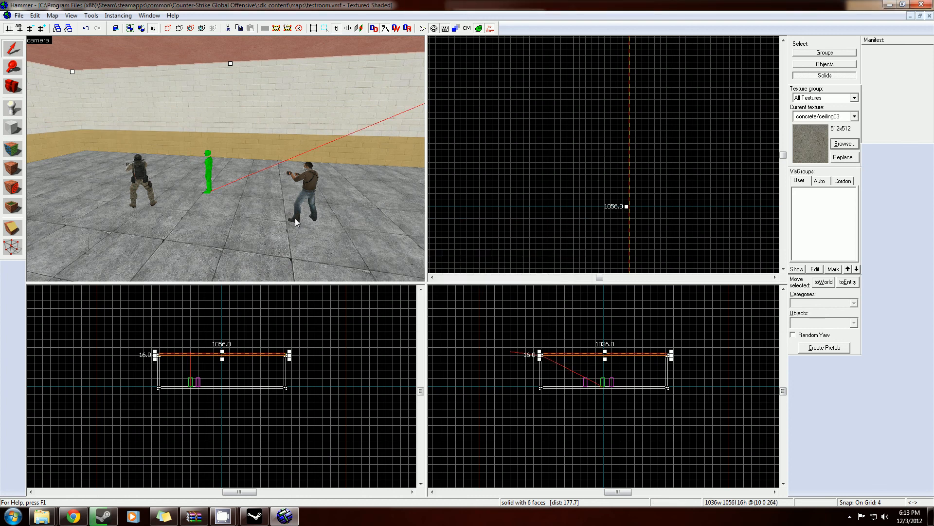
Step: Follow the red pointfile line from the entity in the room to the ceiling edge and examine it from inside and outside
key(z)
key(w)
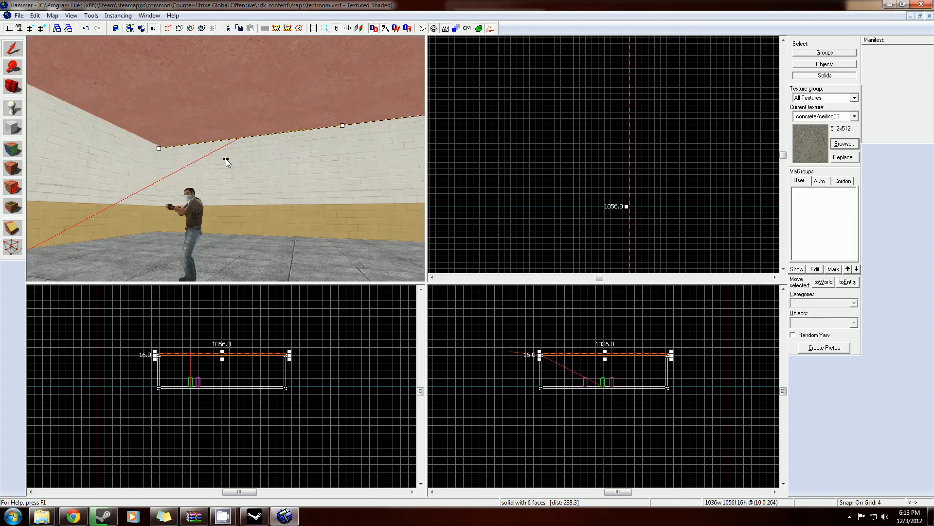
key(w)
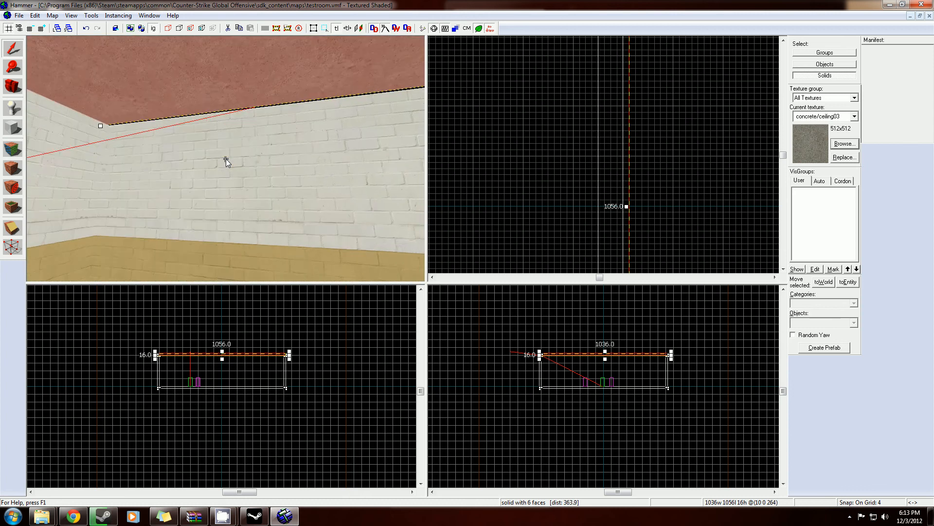
key(w)
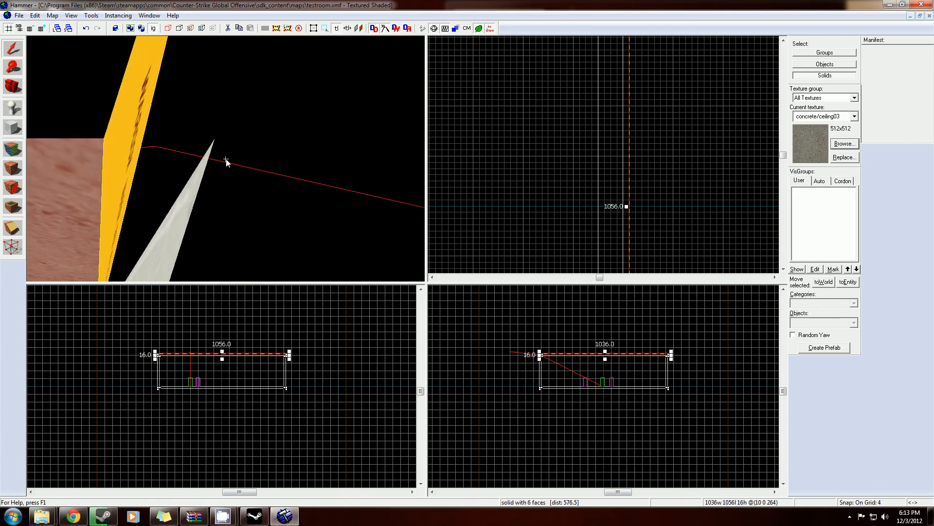
key(s)
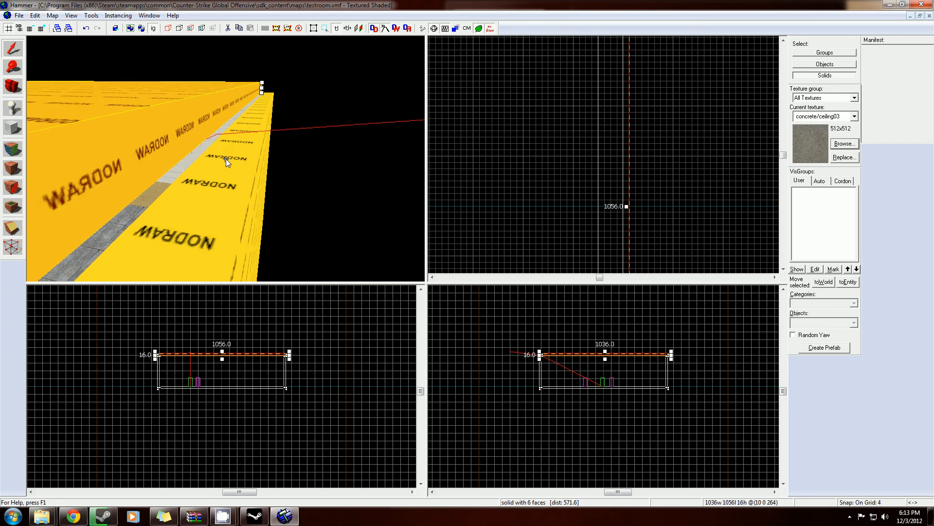
key(w)
key(w)
key(s)
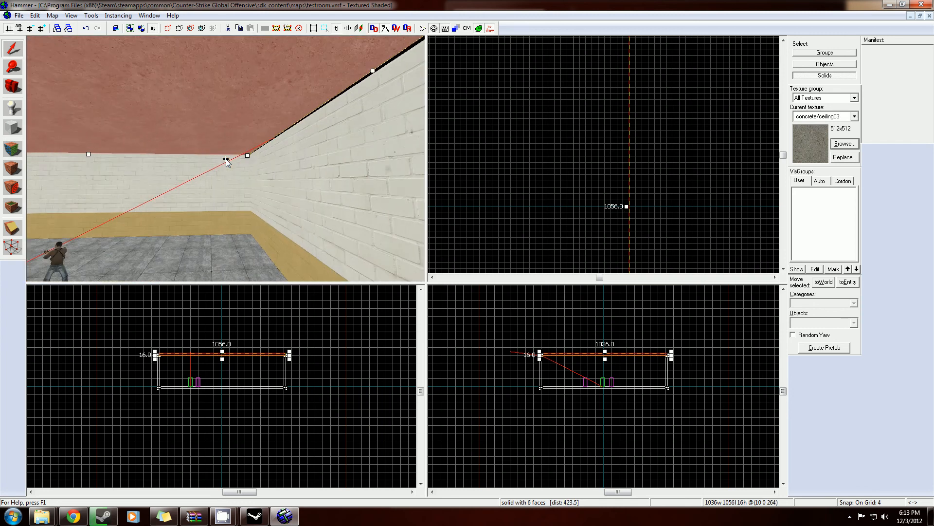
Step: Widen the ceiling brush to 1056 units to close the gap along the wall
key(z)
drag(627, 207, 595, 207)
key(a)
key(s)
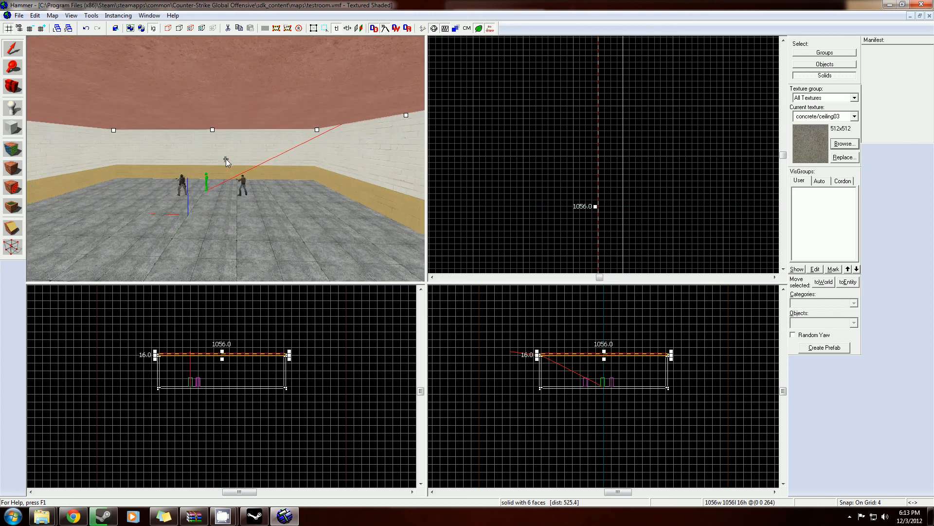
key(w)
key(z)
click(20, 16)
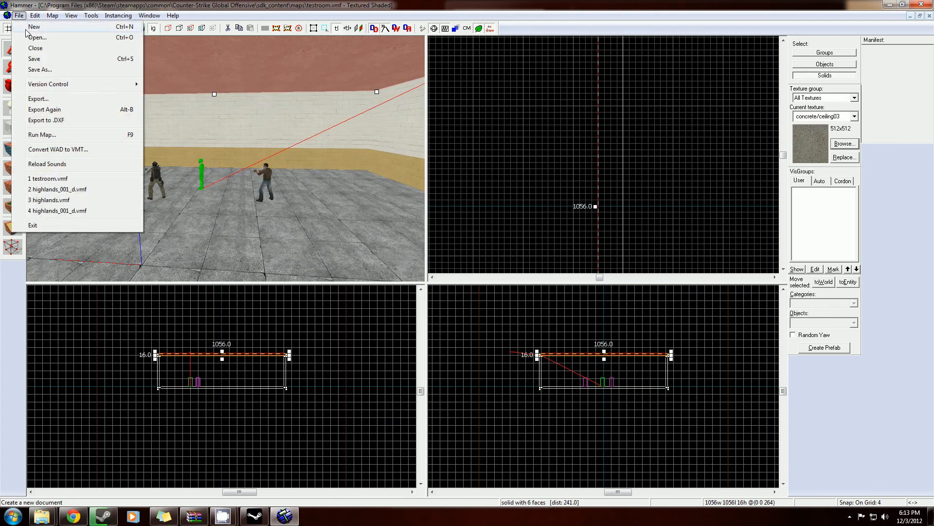
click(42, 134)
click(433, 266)
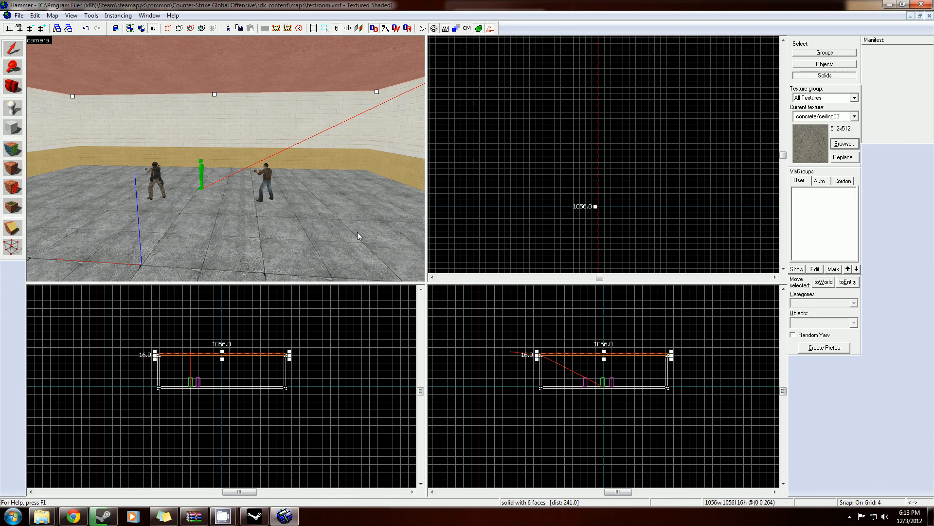
Step: Examine the closed edge between ceiling and wall along the red pointfile line, from inside and outside the room
key(z)
key(w)
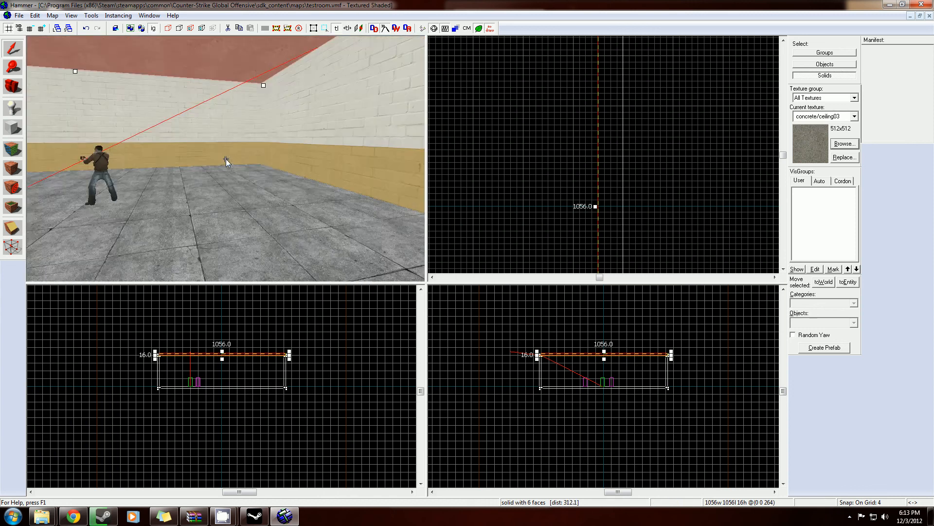
key(w)
key(s)
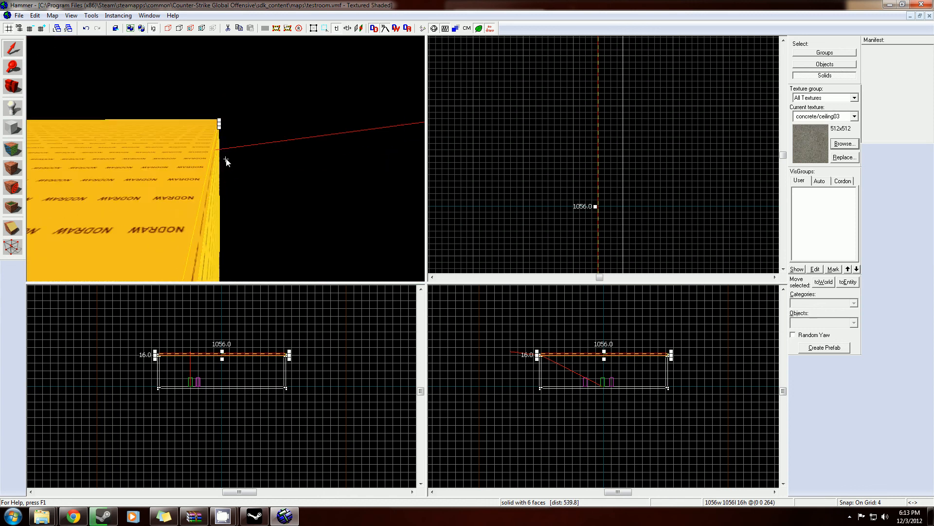
key(w)
key(z)
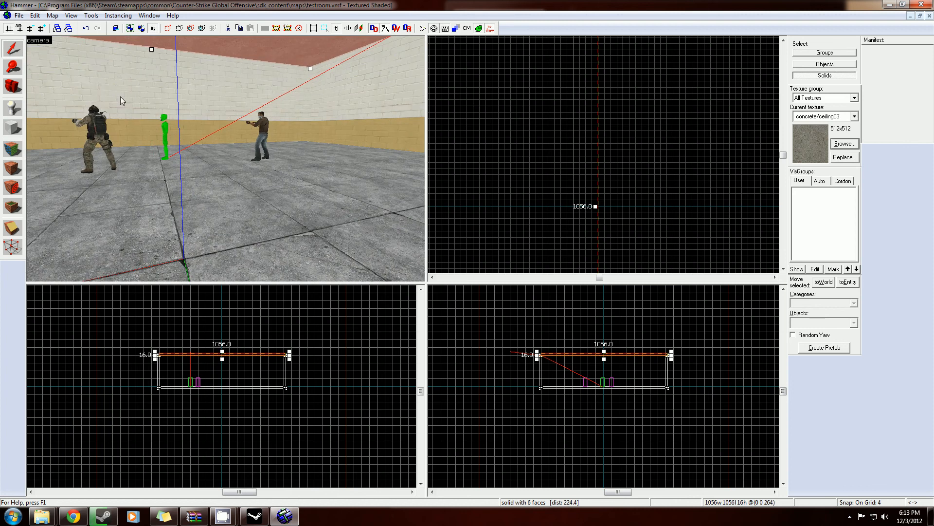
key(d)
key(z)
key(s)
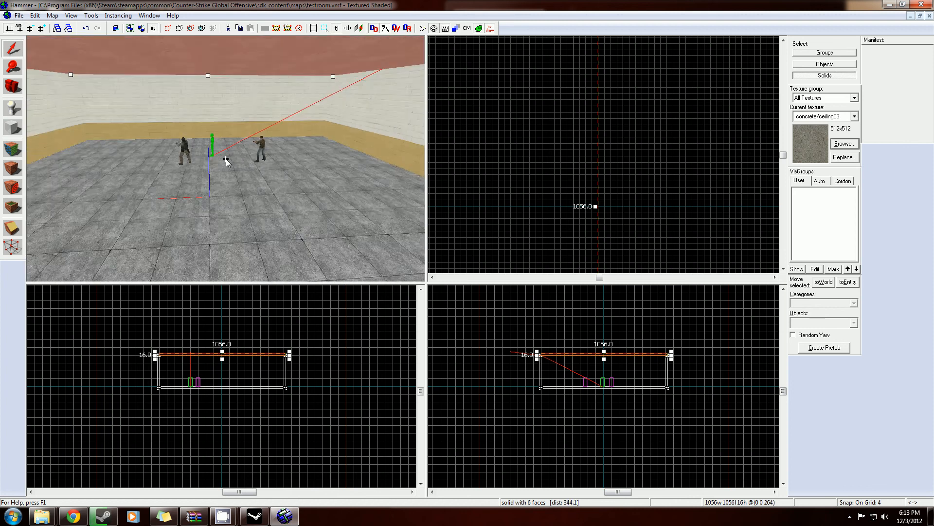
key(w)
key(d)
key(a)
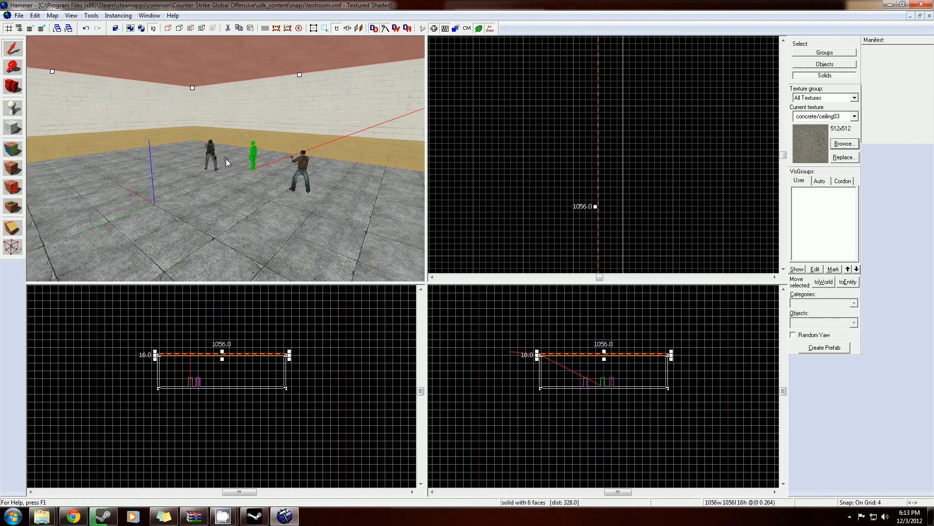
key(d)
key(w)
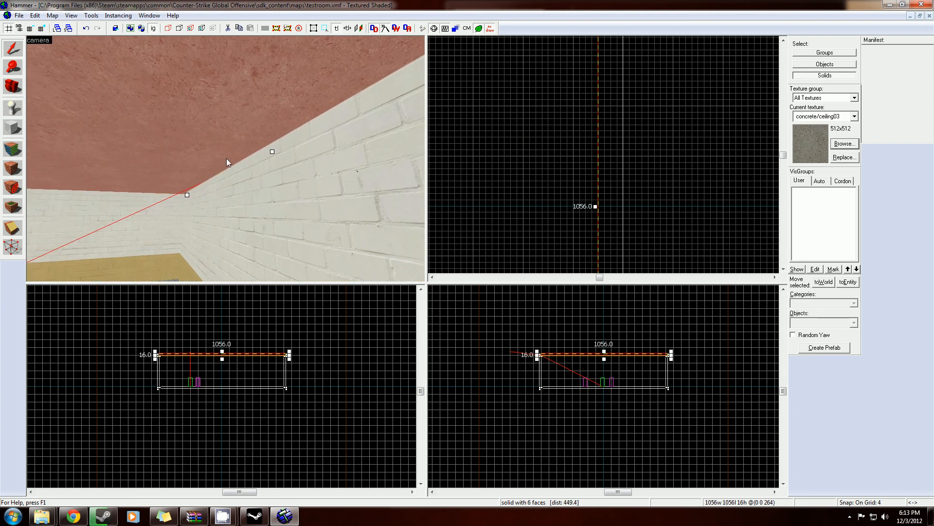
key(z)
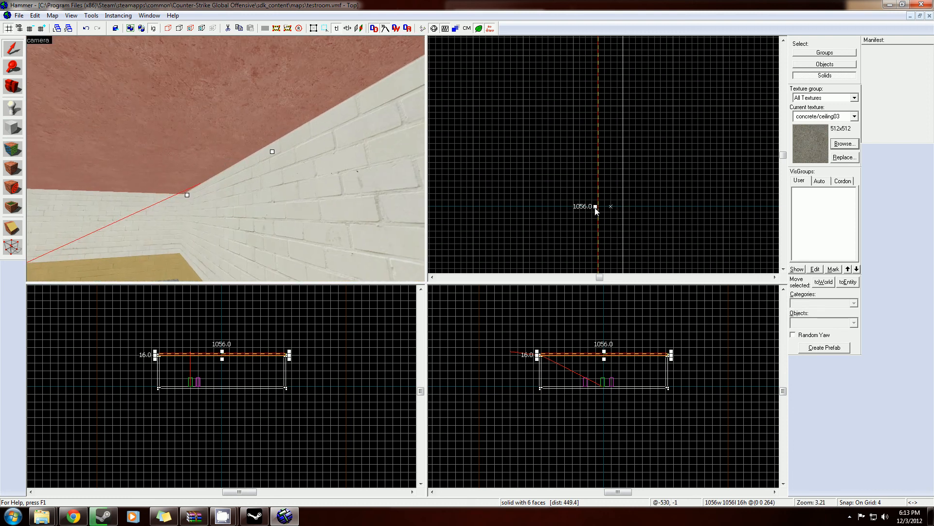
mouse_move(596, 207)
mouse_down()
mouse_move(628, 212)
mouse_move(580, 208)
mouse_move(598, 210)
mouse_up()
key(z)
key(w)
key(a)
key(z)
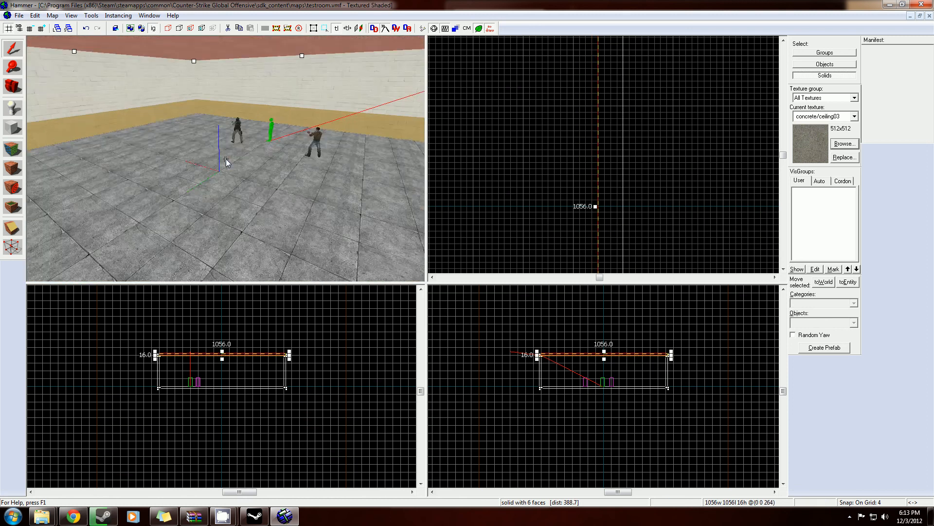
Step: Compile the map with the full-width ceiling using Normal BSP, VIS and RAD, check the log for leak errors, and close it
click(19, 15)
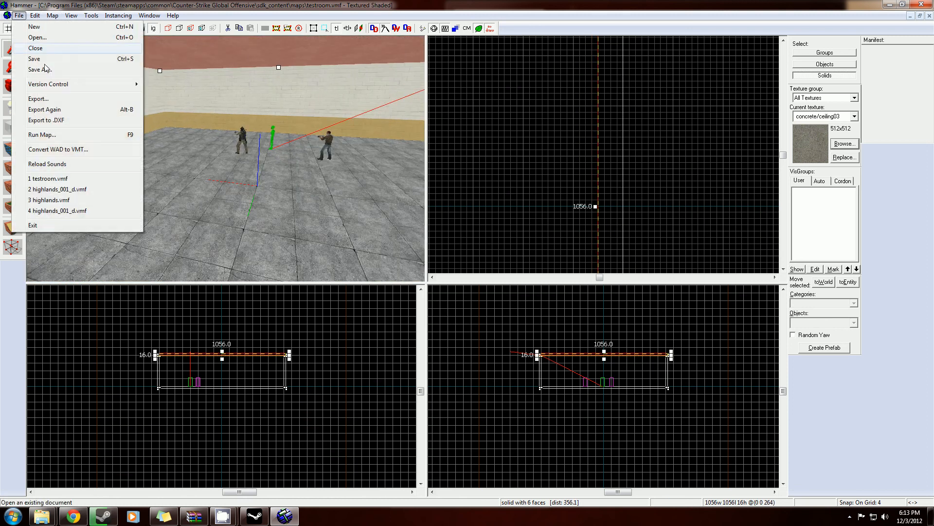
click(60, 137)
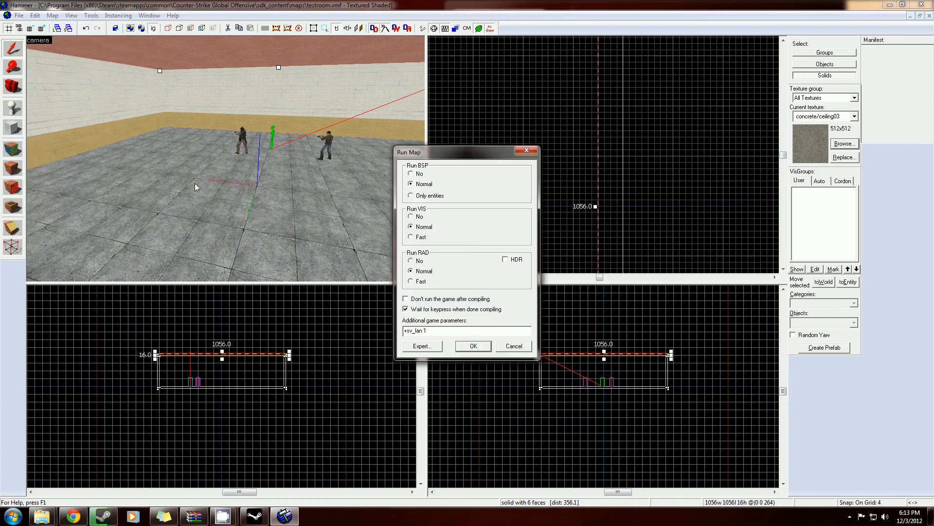
click(473, 346)
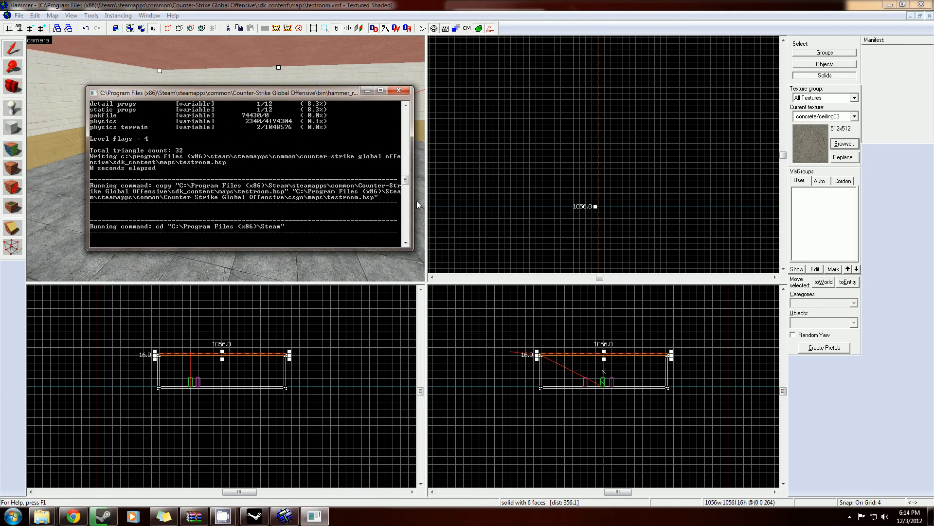
drag(406, 192, 405, 116)
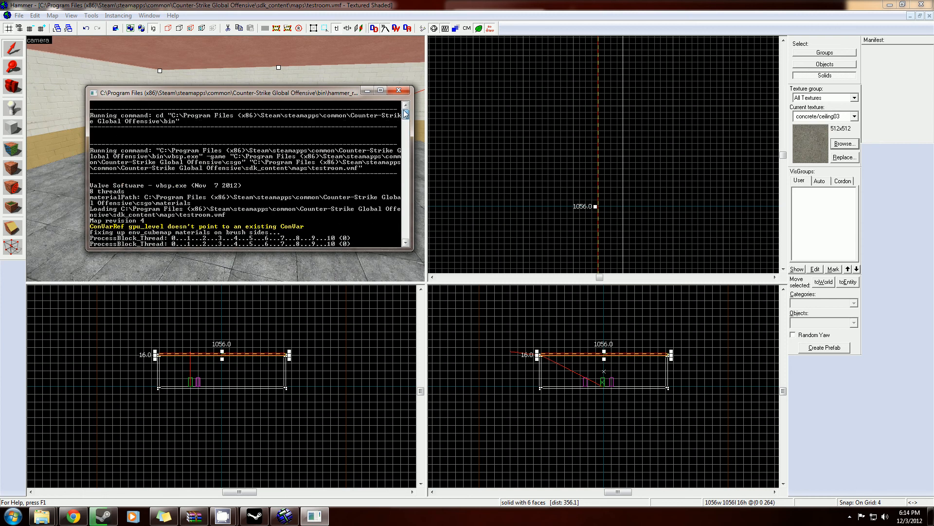
scroll(261, 186, down, 2)
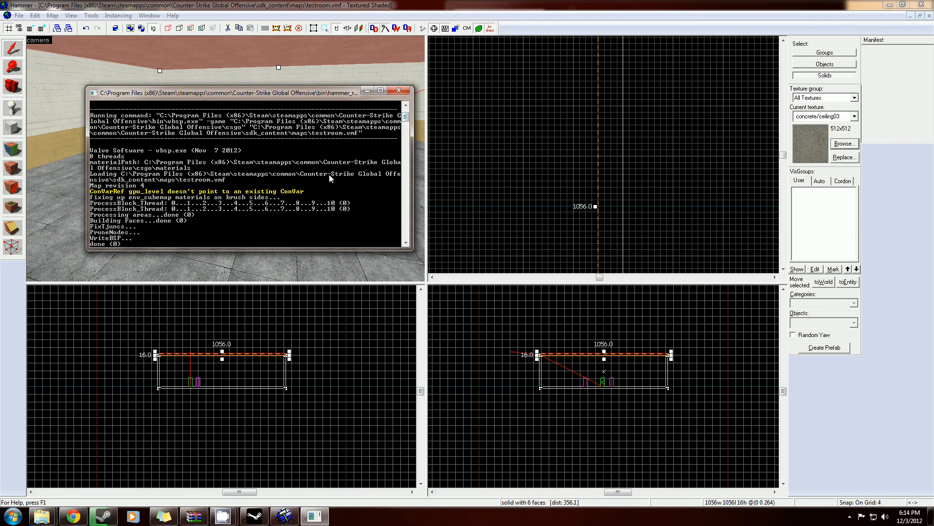
drag(406, 118, 399, 196)
key(Return)
key(w)
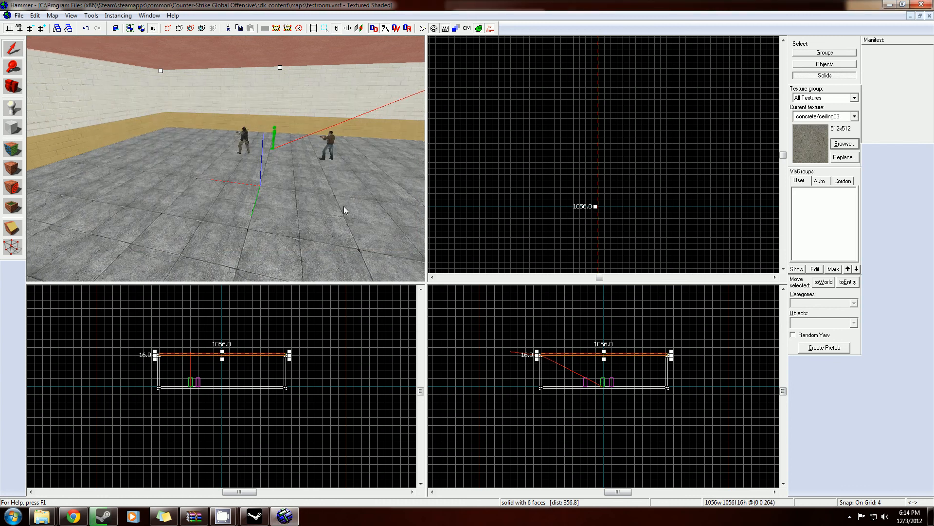
key(a)
key(z)
key(w)
key(z)
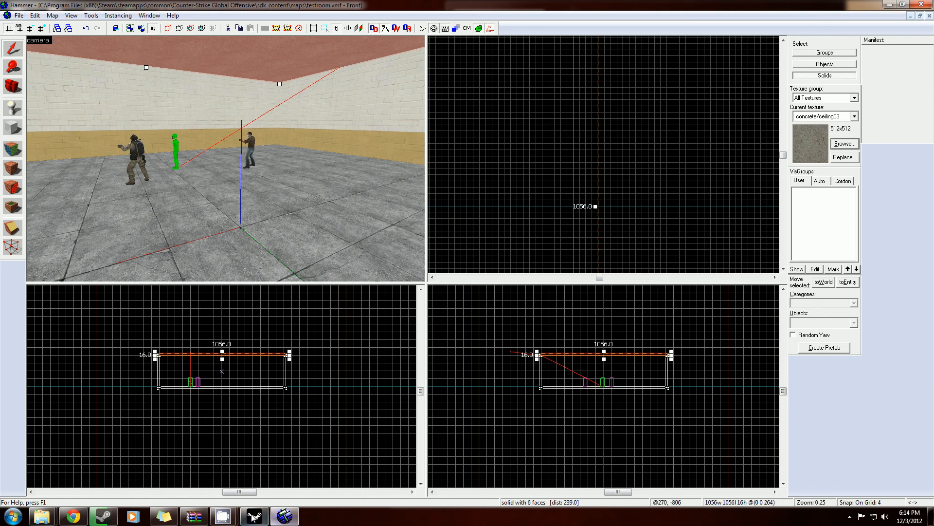
click(177, 485)
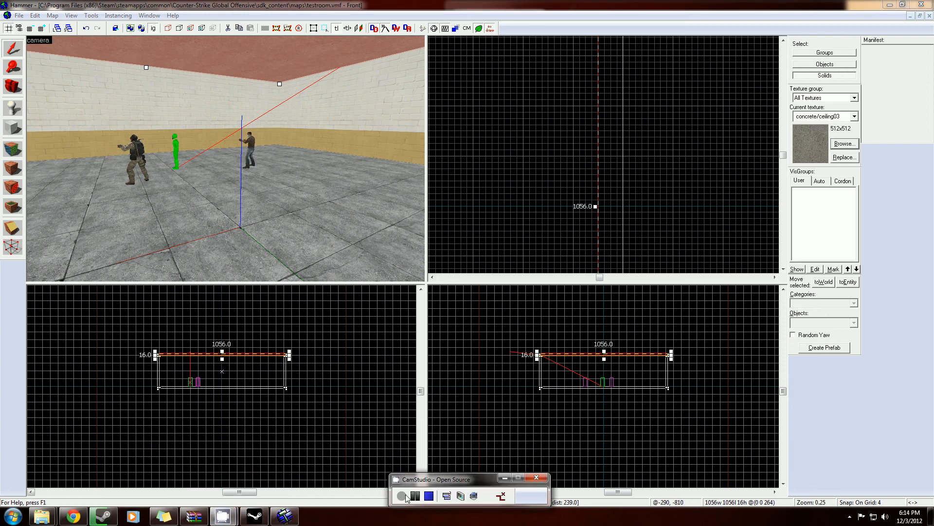